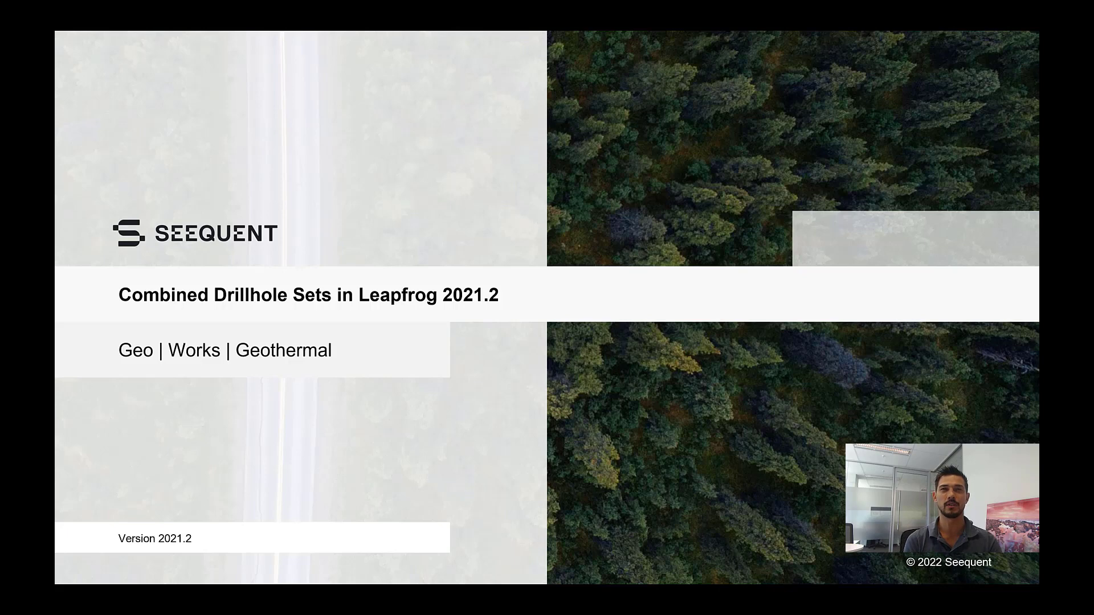
Step: Advance from the title slide to the Combined Drillhole Sets LF 2021.2 overview slide
key(Right)
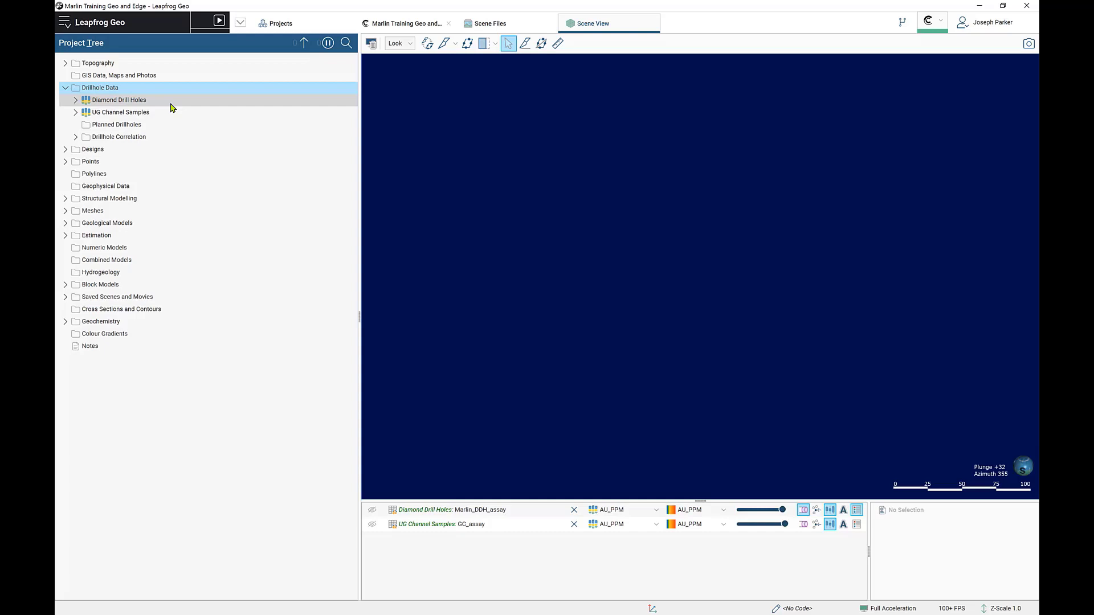
Step: Drag the GC_assay AU_PPM column from UG Channel Samples into the scene to colour traces by gold grade
click(121, 101)
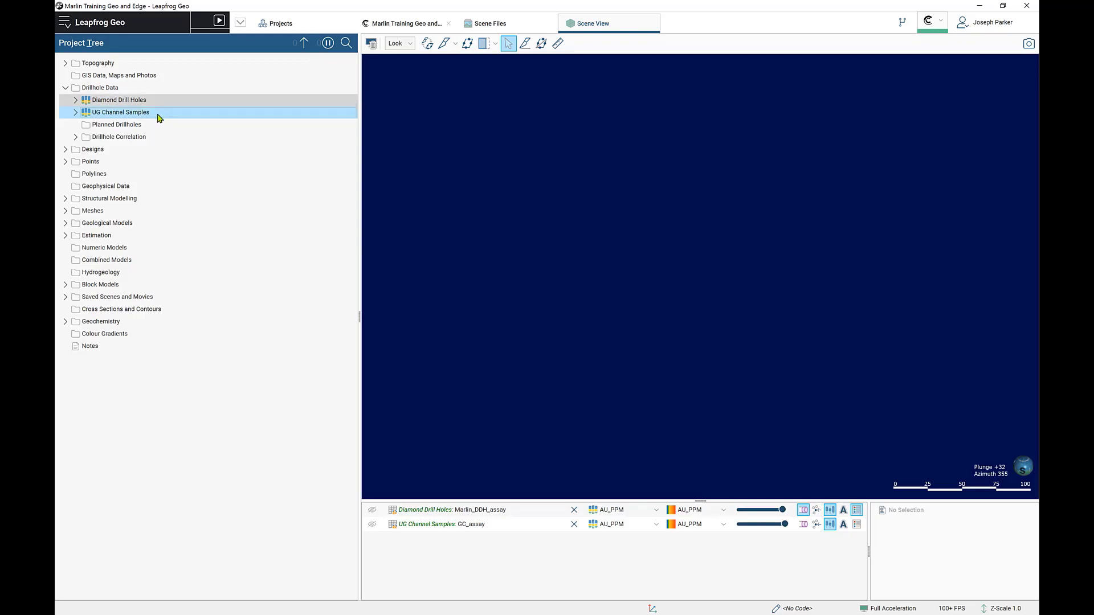
click(76, 113)
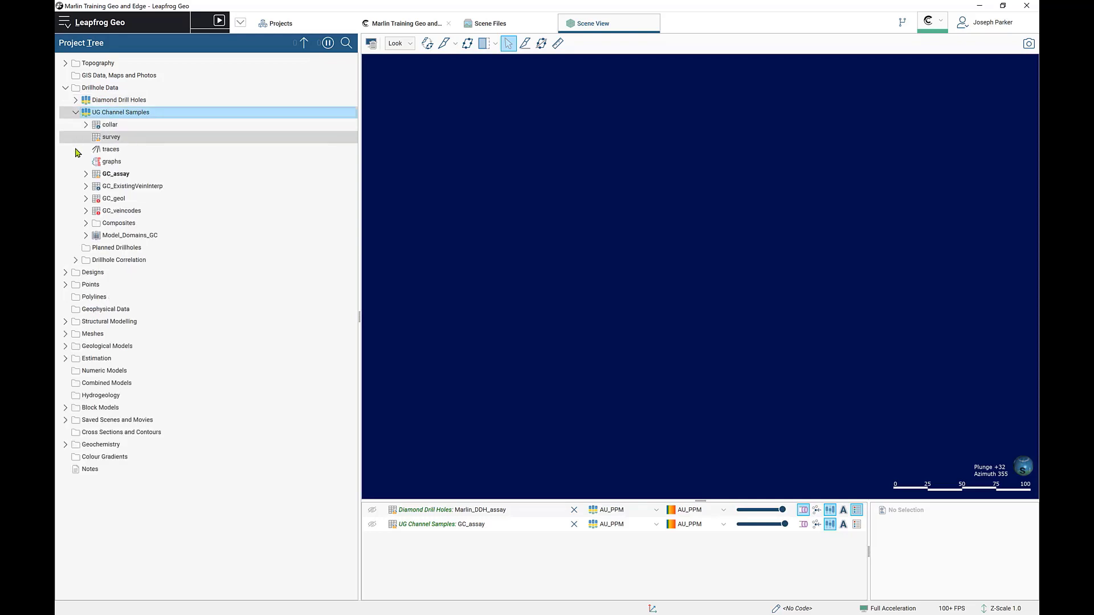
click(85, 174)
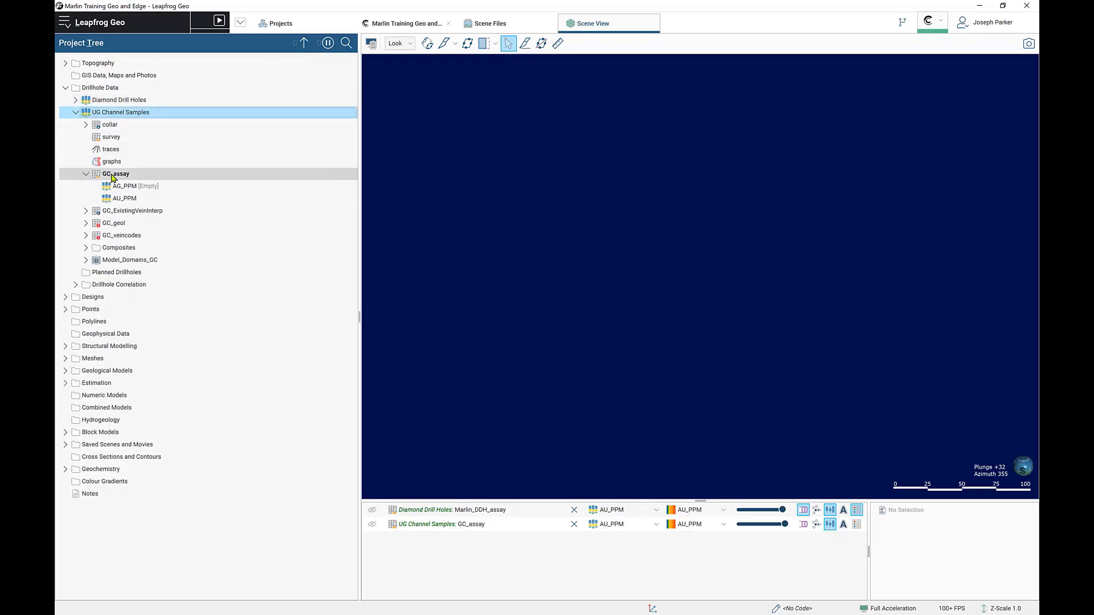
drag(123, 198, 624, 325)
drag(798, 313, 756, 312)
scroll(684, 308, up, 3)
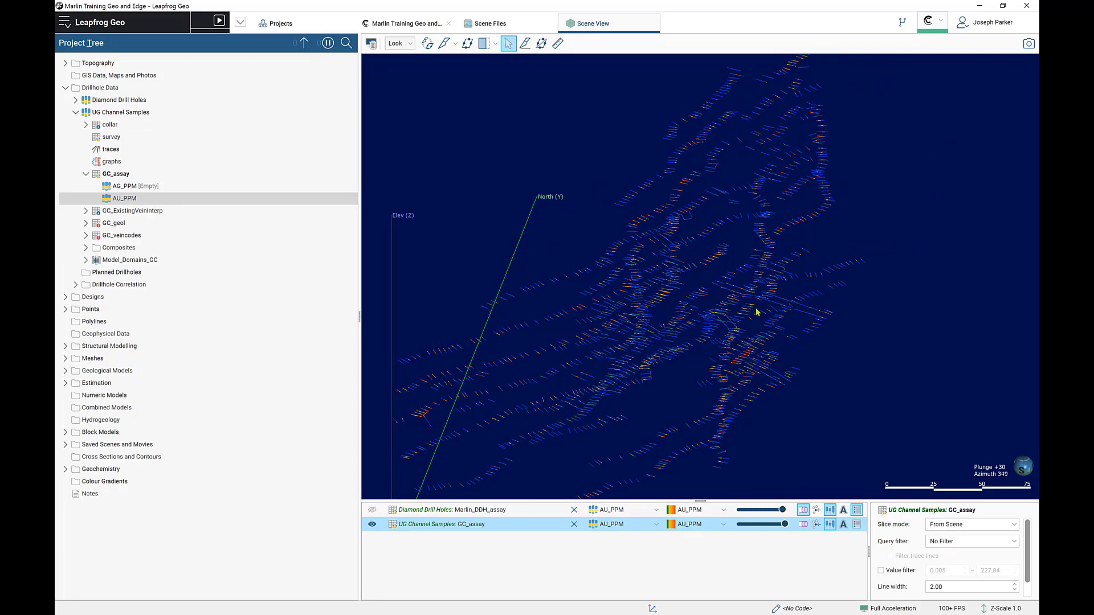
Step: Add the Marlin_DDH_assay AU_PPM drillhole traces to the scene with a 0–0.8 legend
click(76, 100)
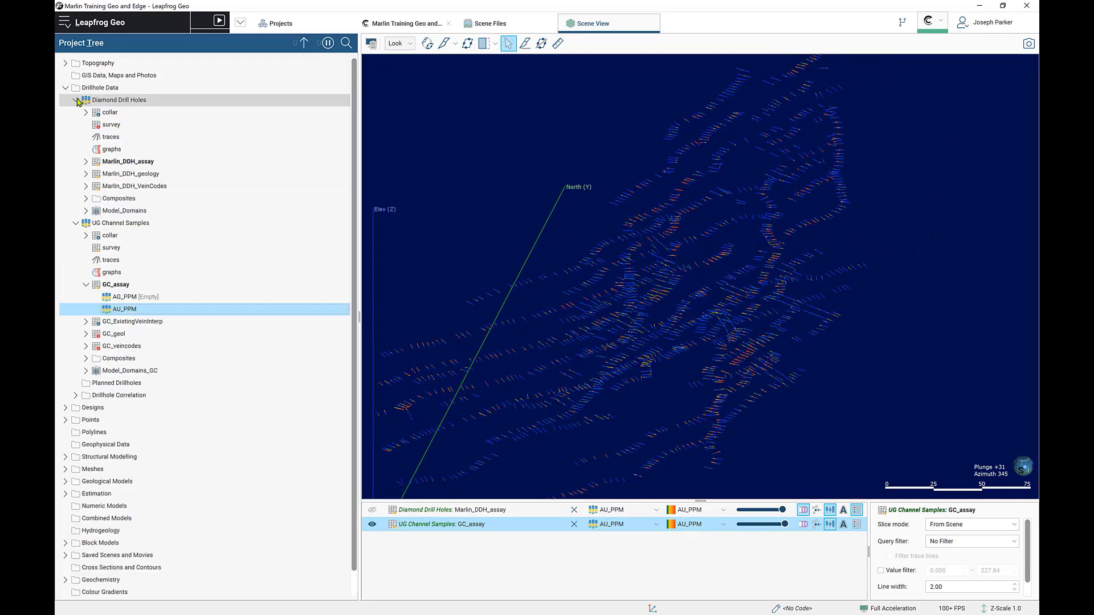
click(97, 163)
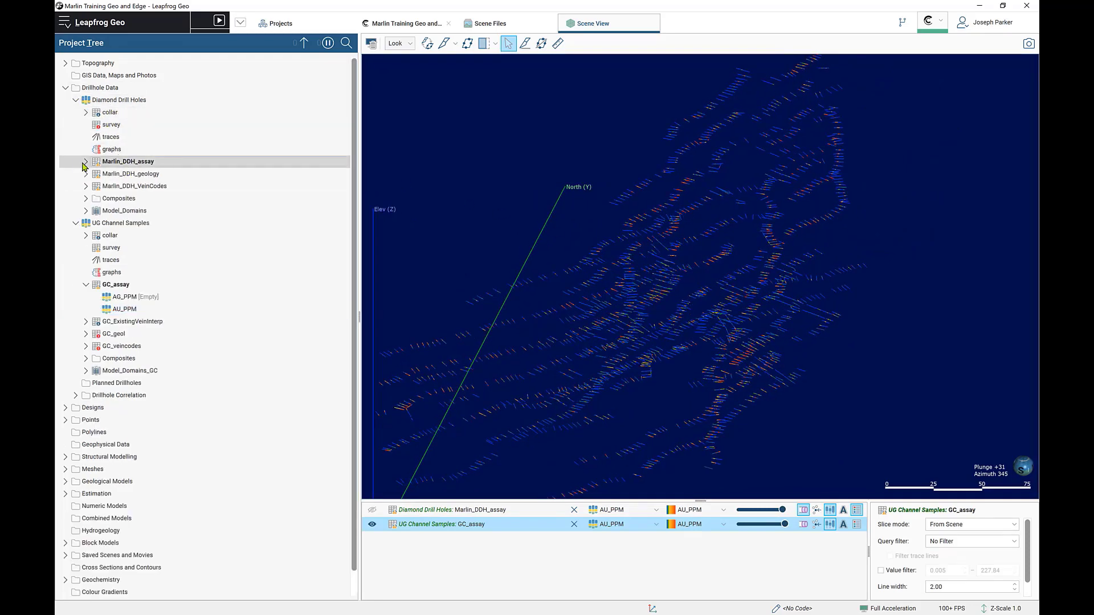
click(85, 162)
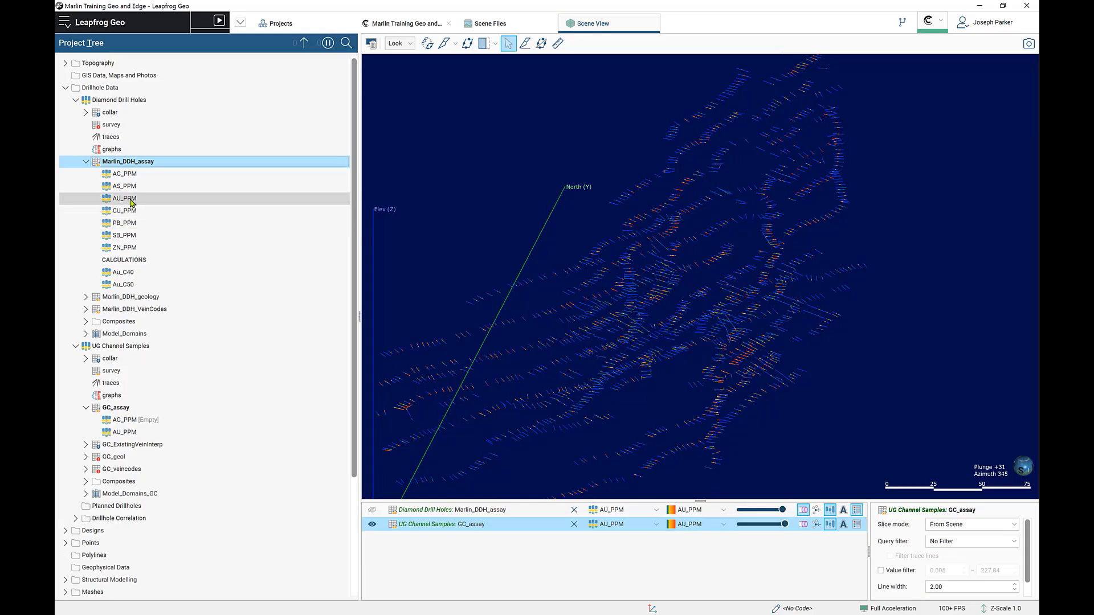
drag(131, 202, 678, 276)
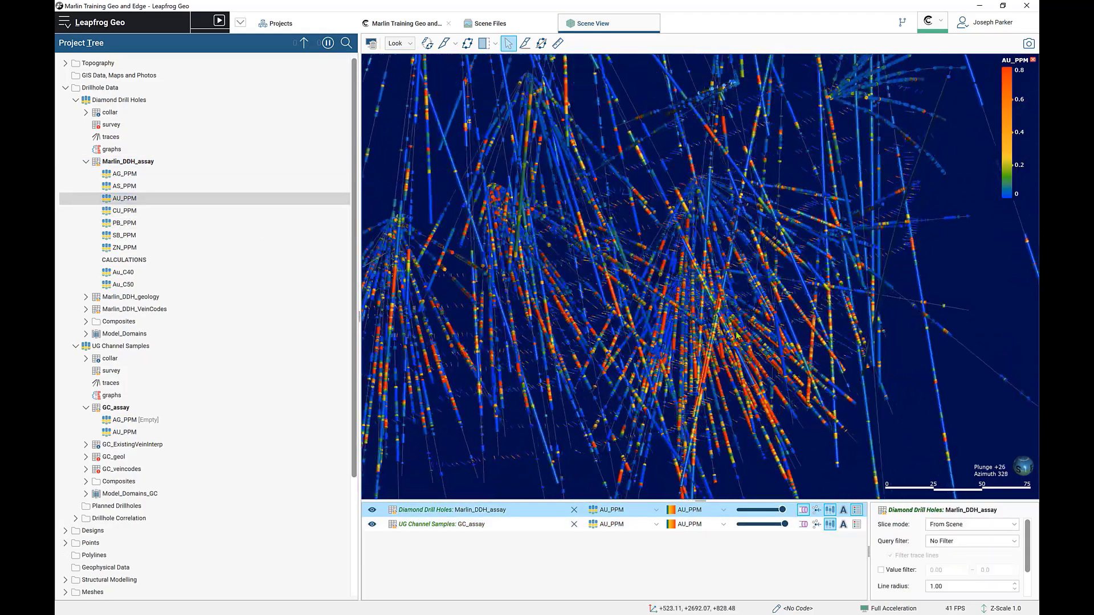
drag(736, 336, 678, 289)
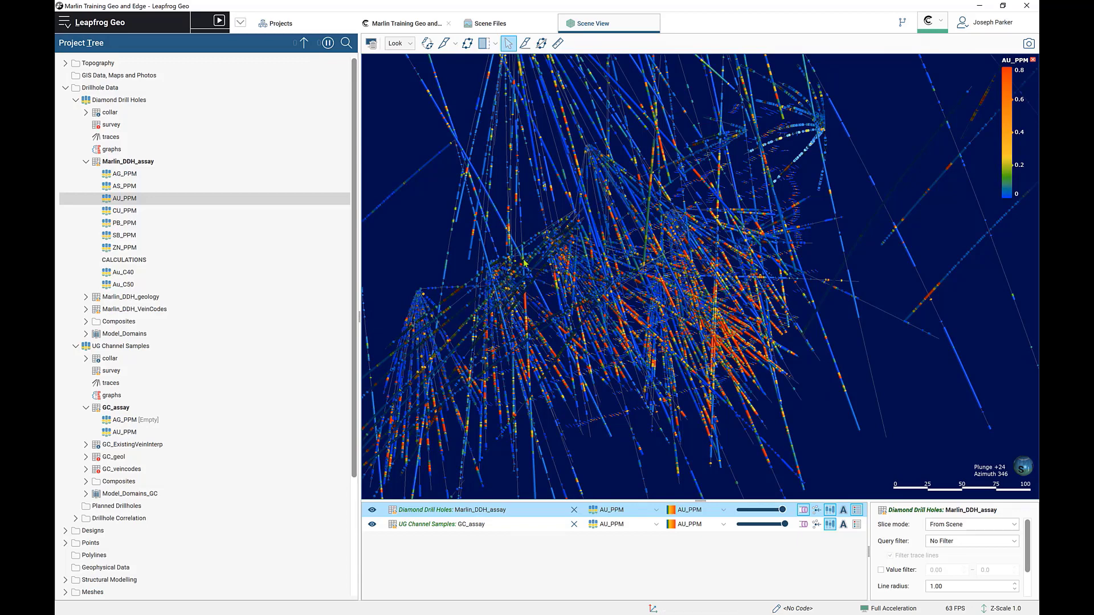
Step: Start a new combined Interval Values drillhole set from the Drillhole Data folder
click(112, 88)
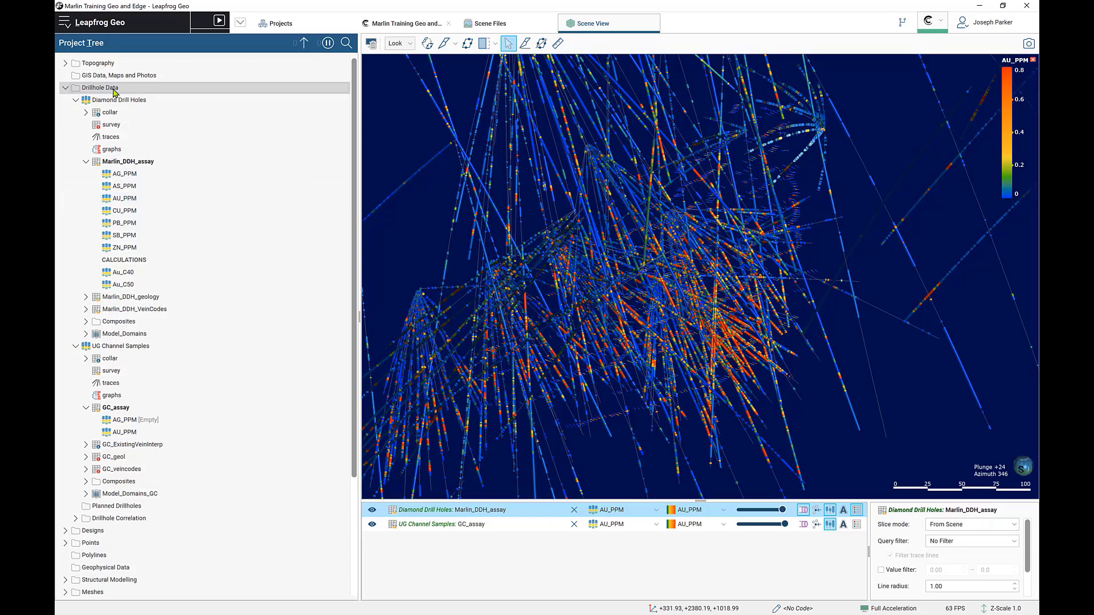
right_click(132, 90)
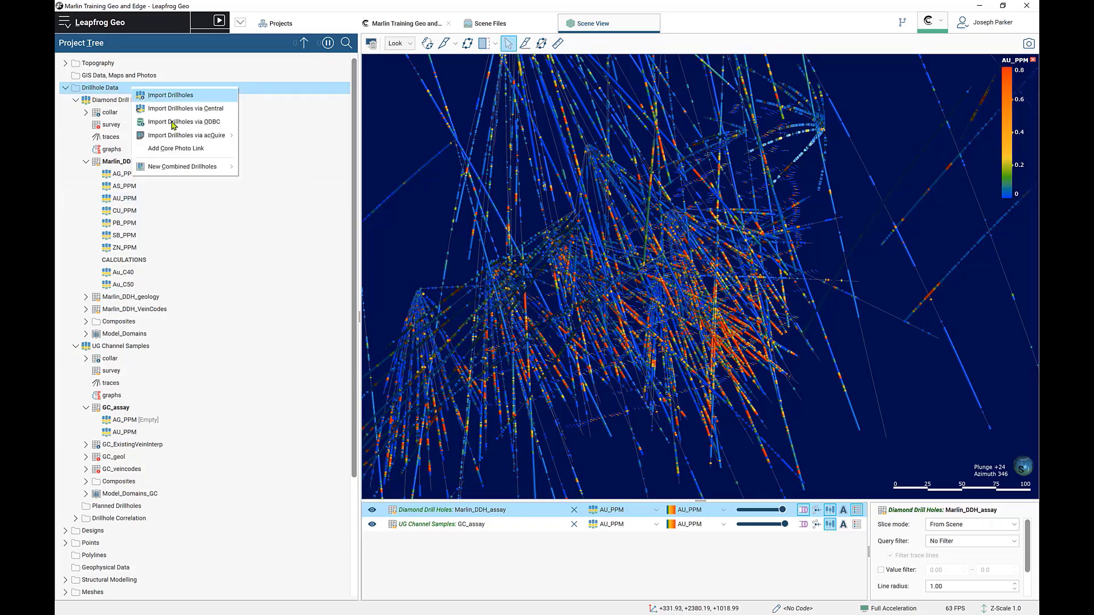
mouse_move(186, 171)
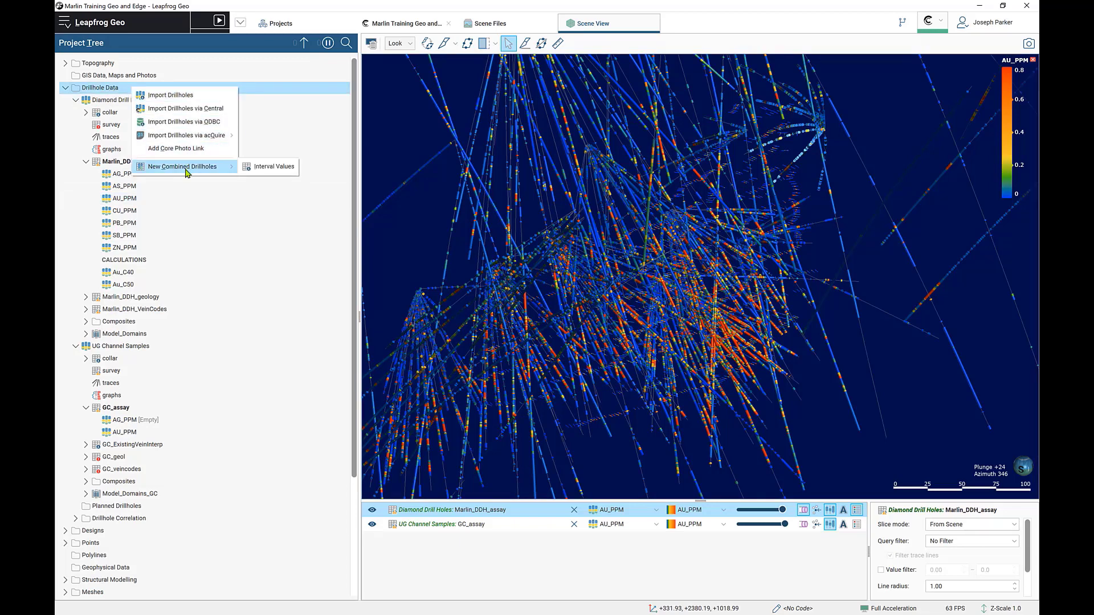
click(269, 171)
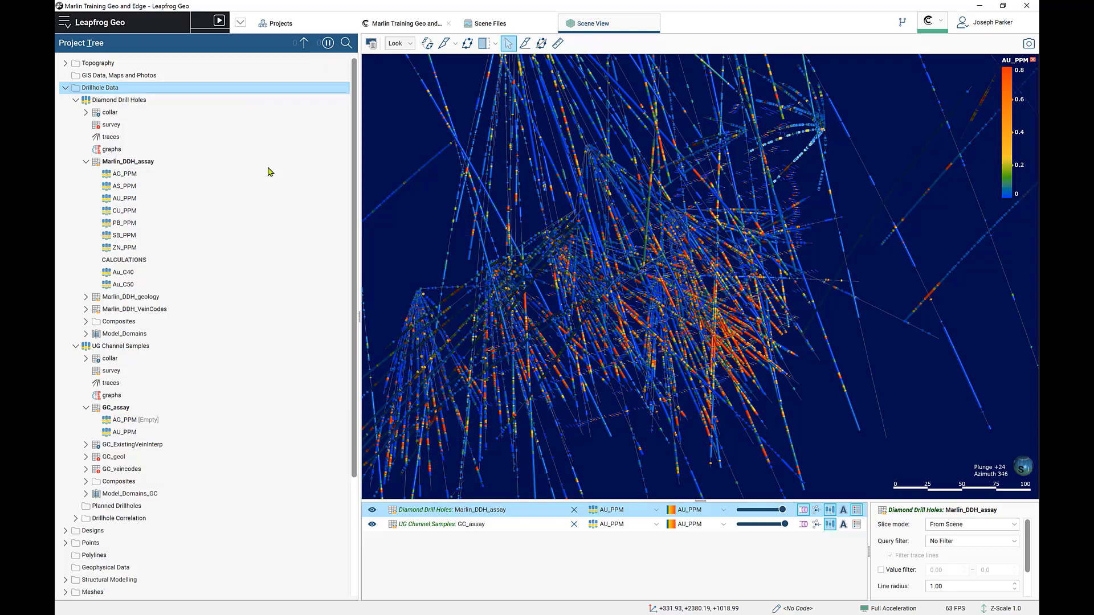
click(579, 335)
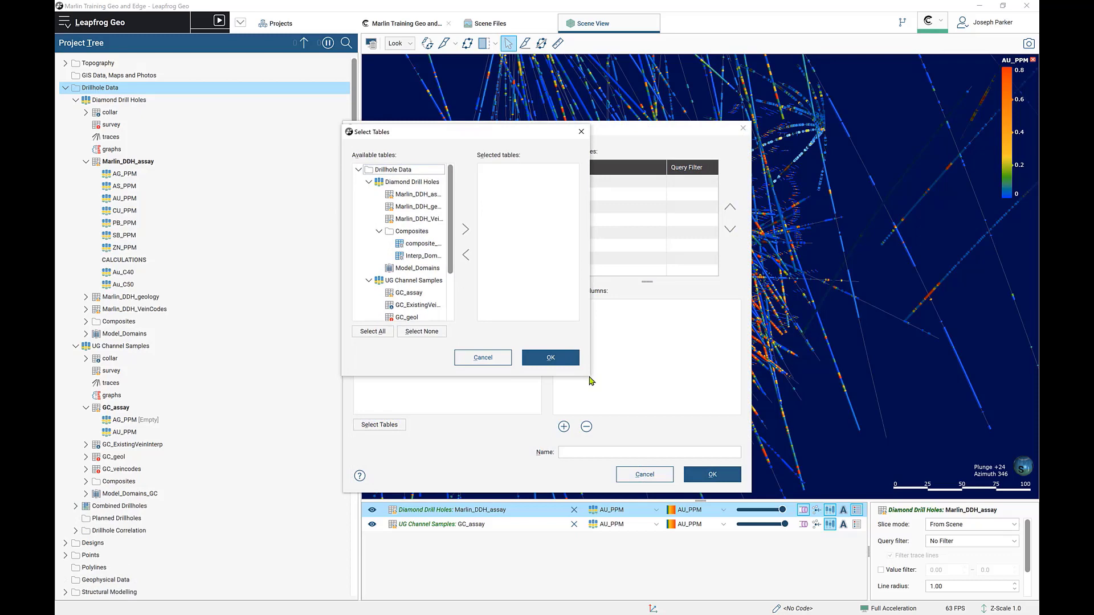
Step: Choose Marlin_DDH_assay and GC_assay as the tables to combine
drag(590, 378, 822, 496)
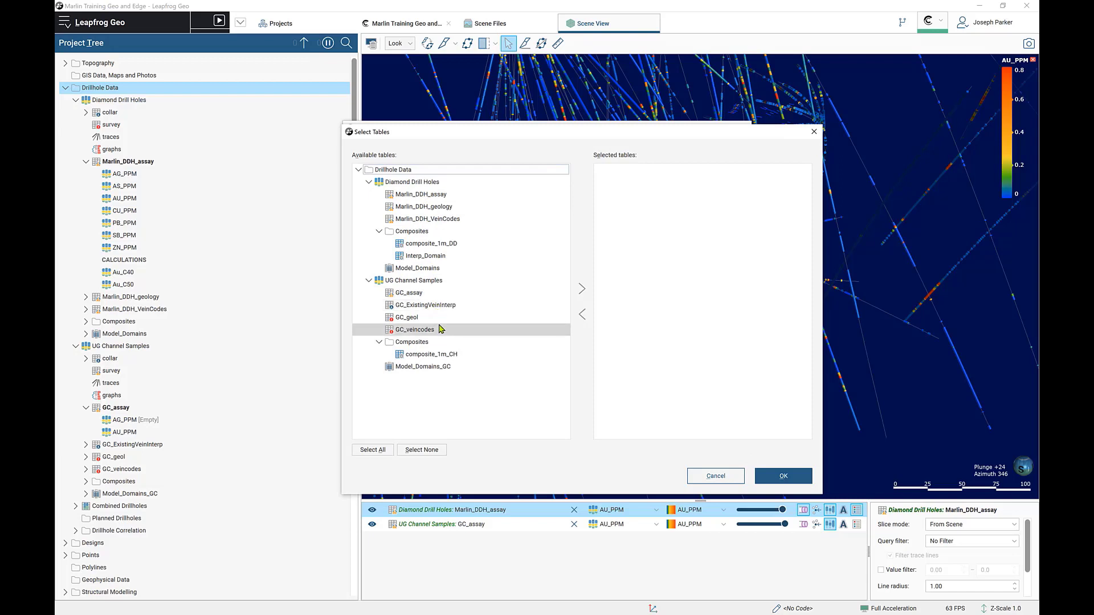
drag(431, 197, 713, 241)
drag(406, 281, 666, 268)
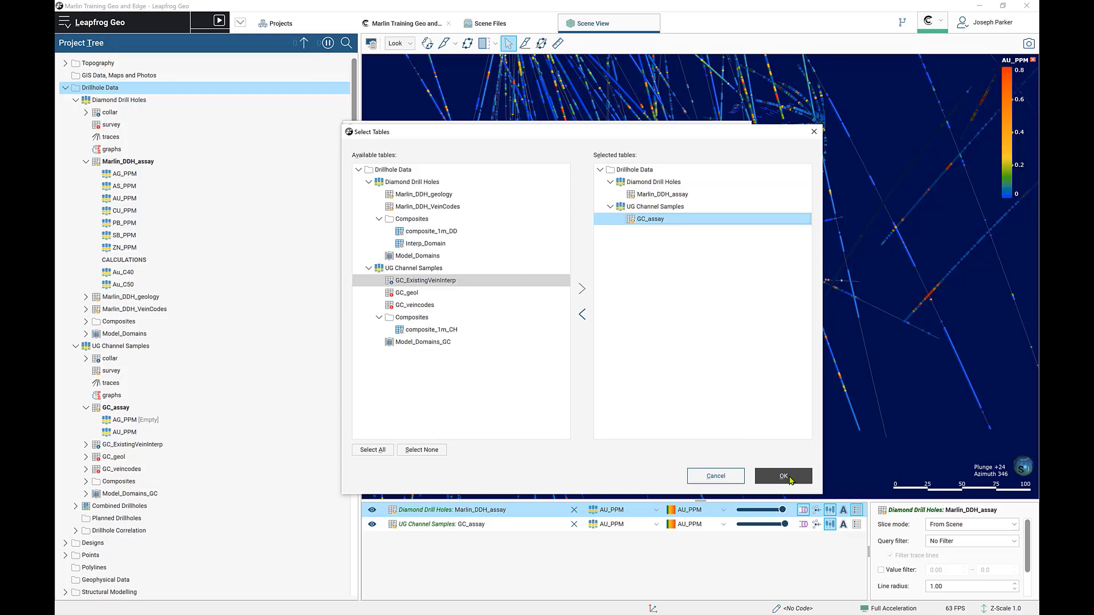
click(783, 476)
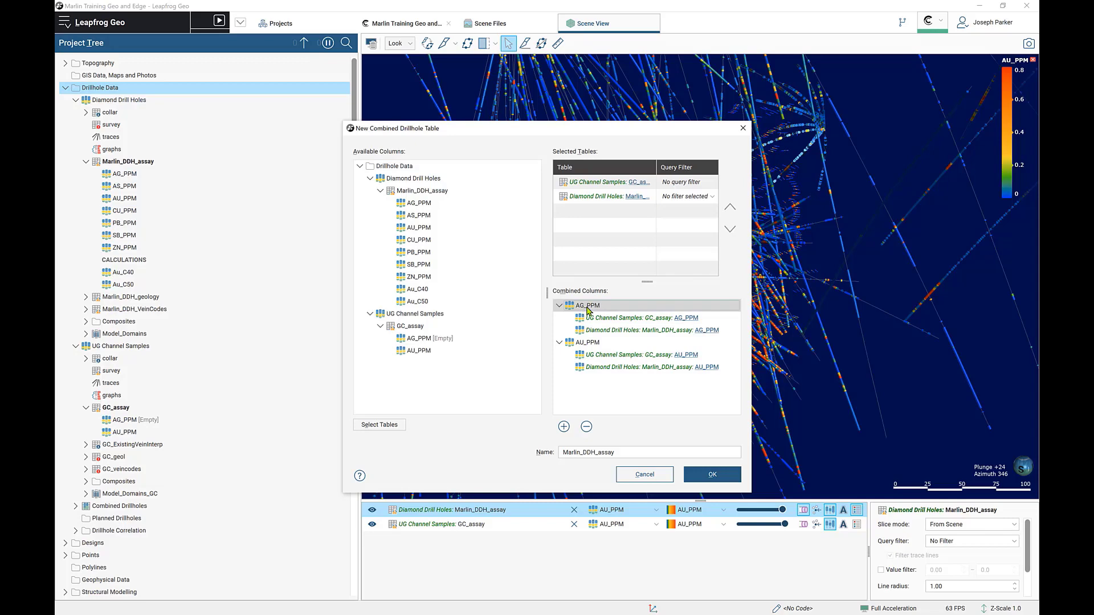
click(589, 309)
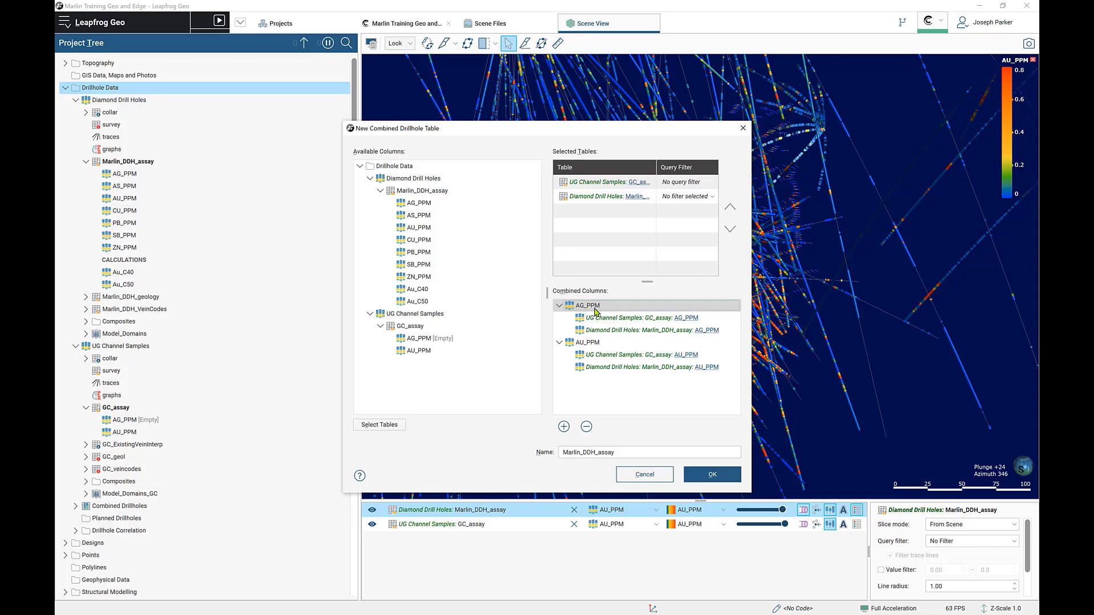
click(416, 340)
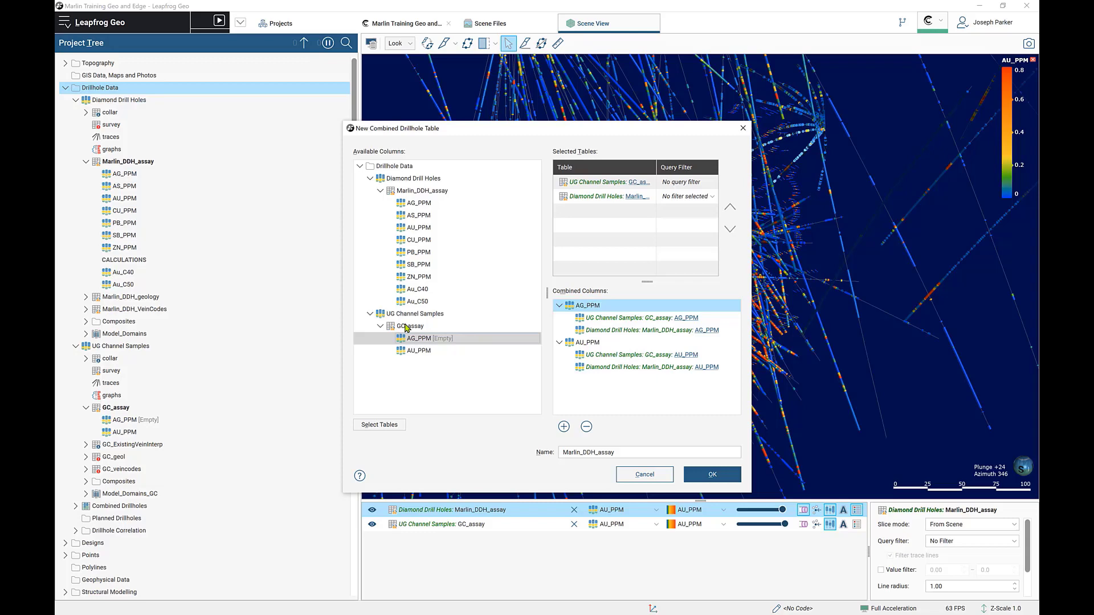
click(422, 204)
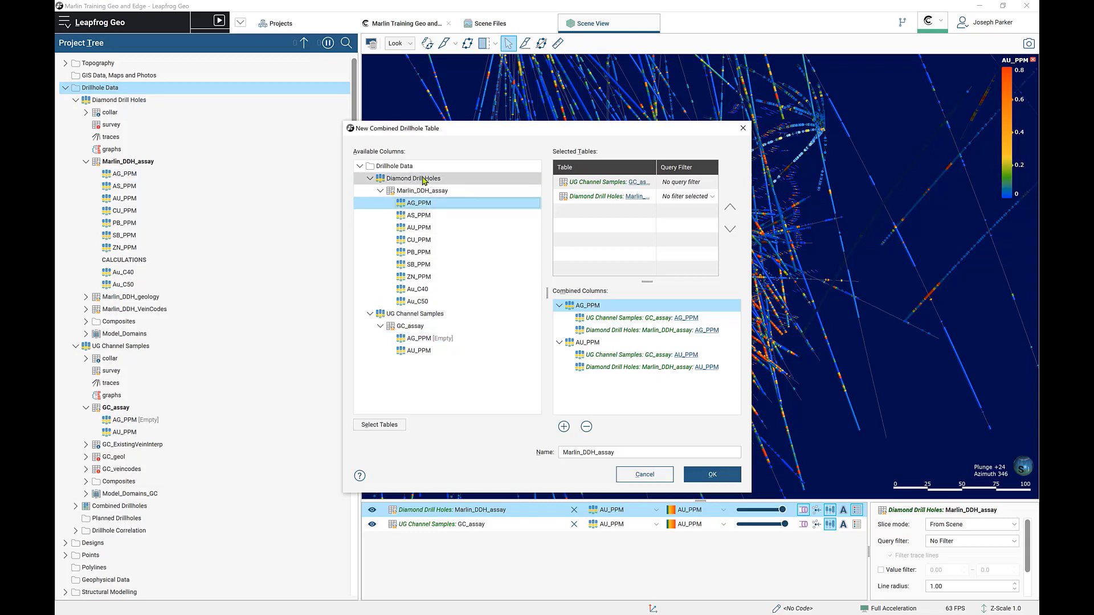
click(608, 346)
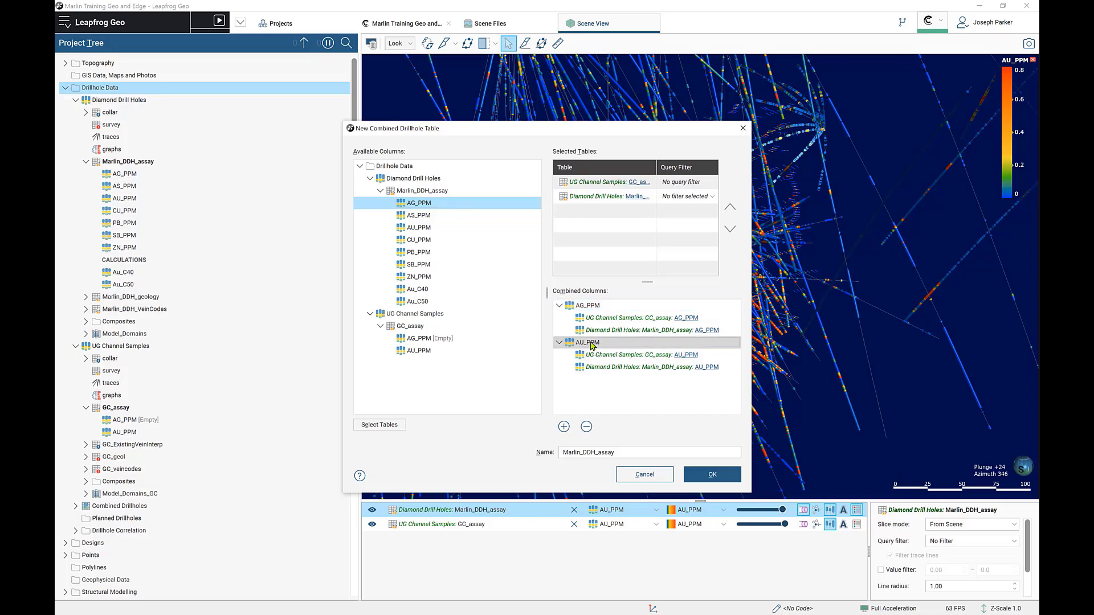
click(588, 306)
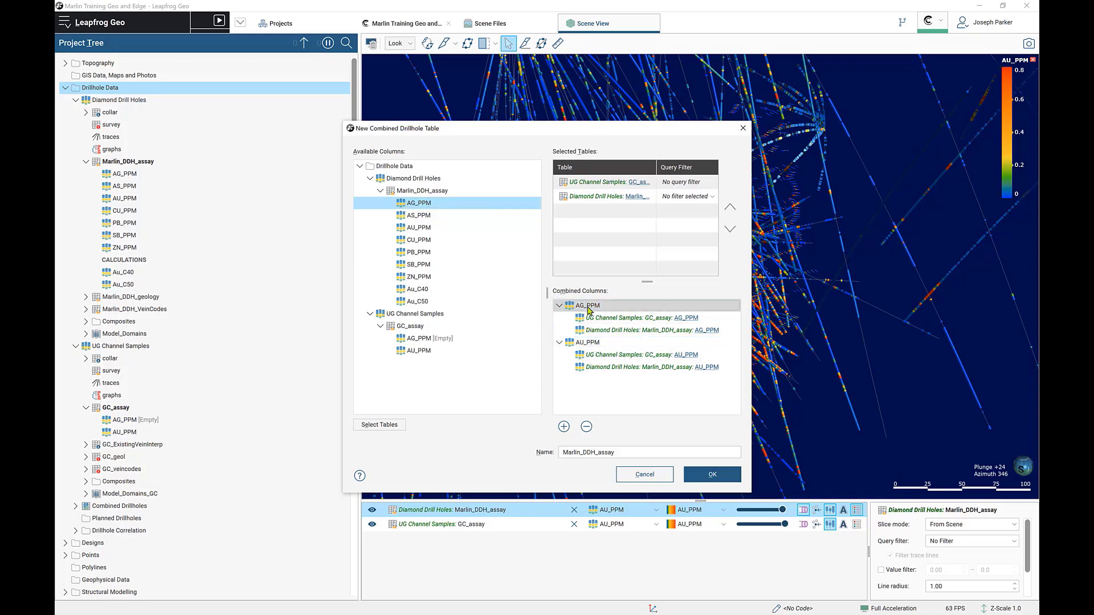
Step: Rebuild the AG_PPM combined column group from Marlin_DDH_assay and GC_assay AG_PPM
click(587, 428)
click(564, 432)
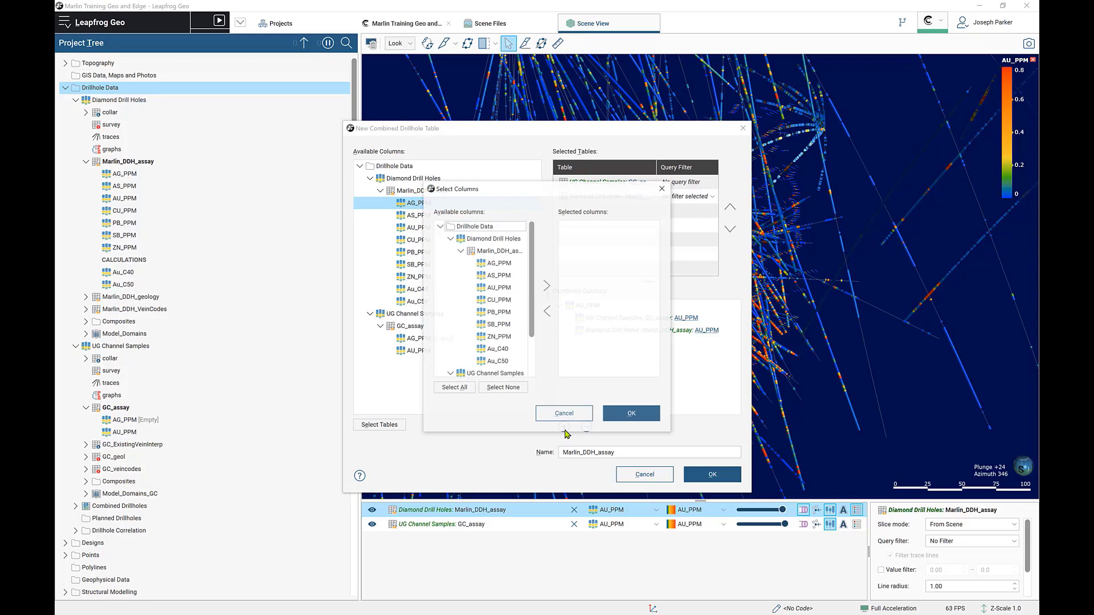
drag(669, 434, 815, 499)
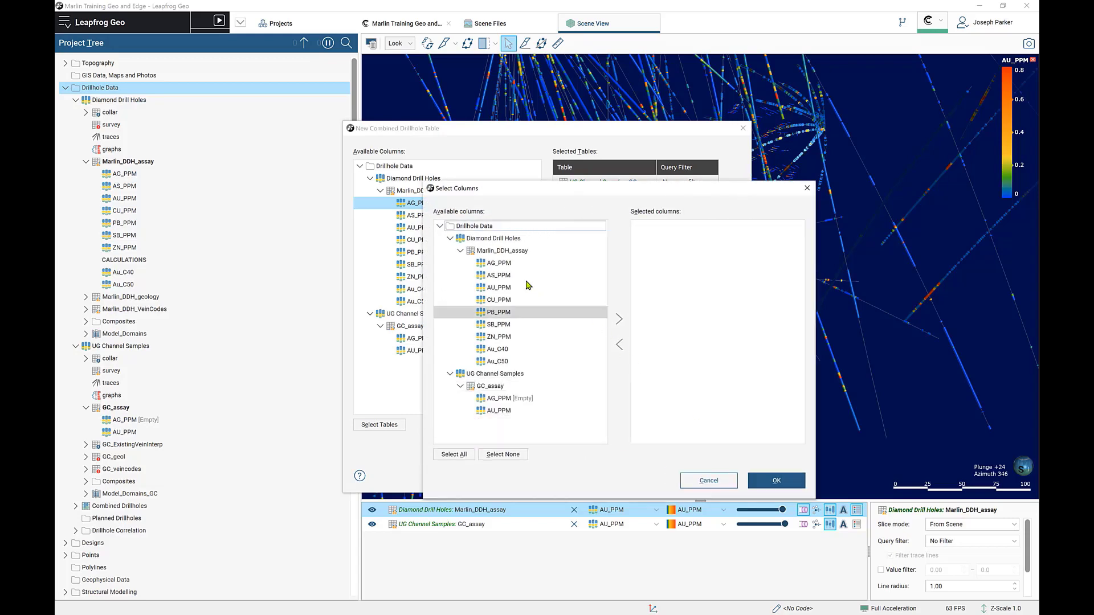
drag(499, 262, 695, 290)
drag(499, 386, 698, 348)
click(777, 481)
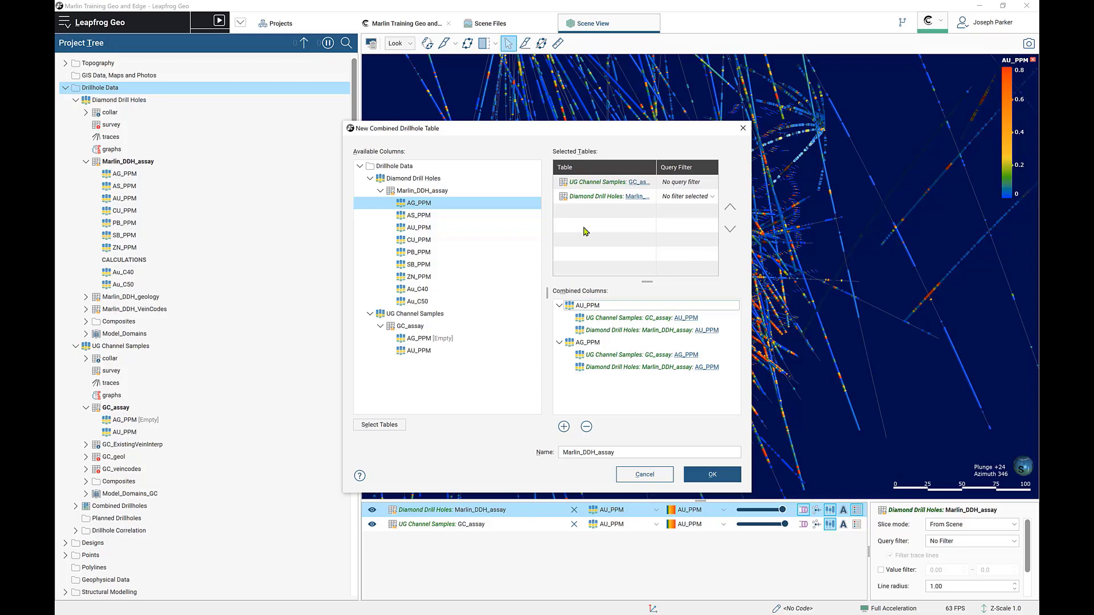
Step: Reorder the source tables so Marlin_DDH_assay has priority
click(571, 200)
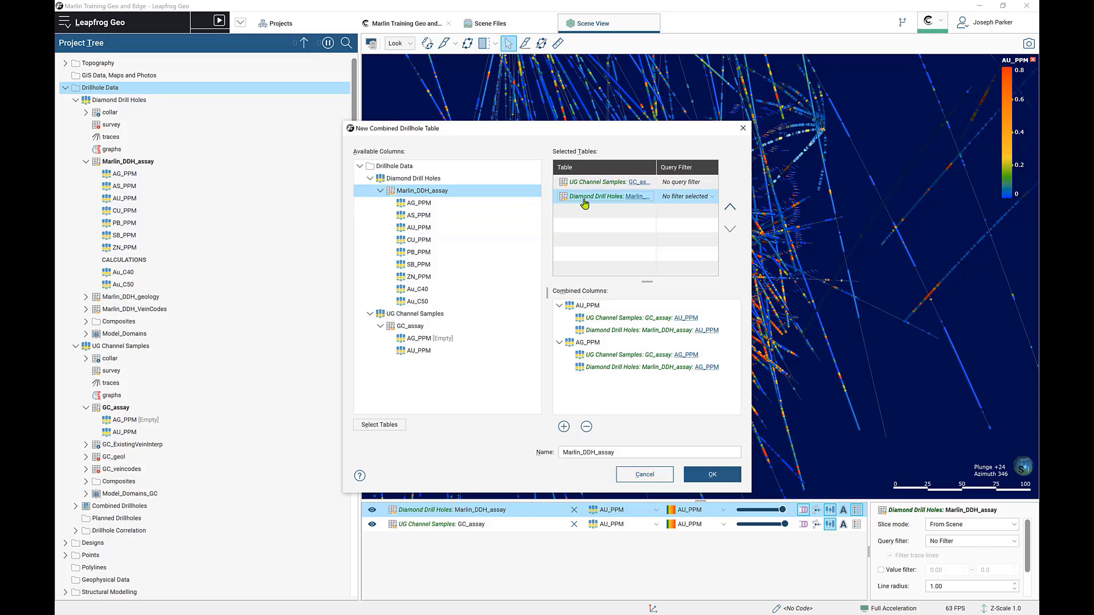
click(730, 207)
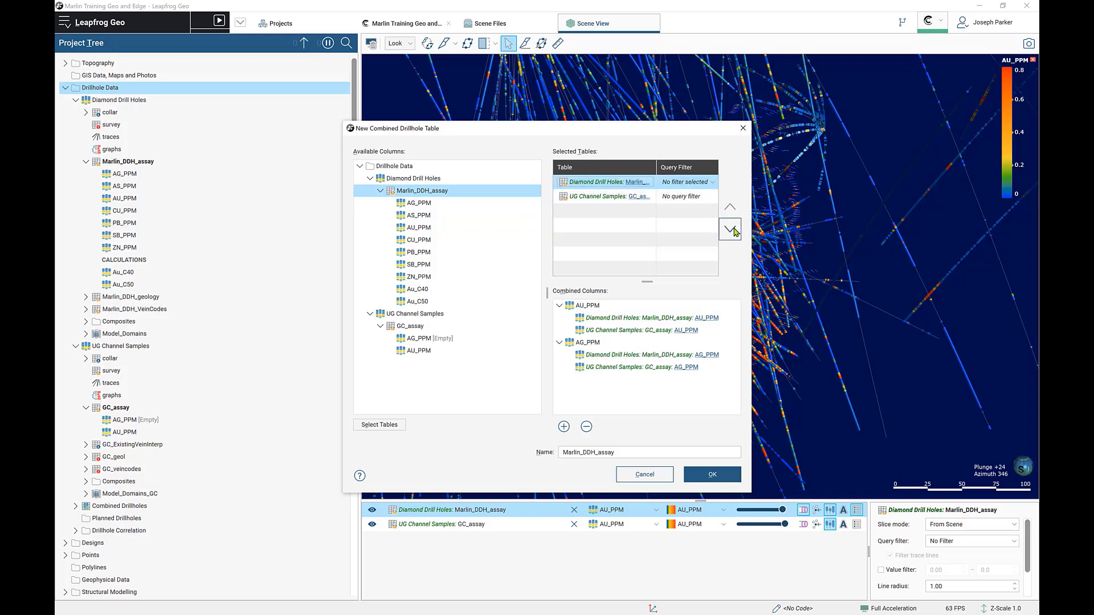
click(730, 230)
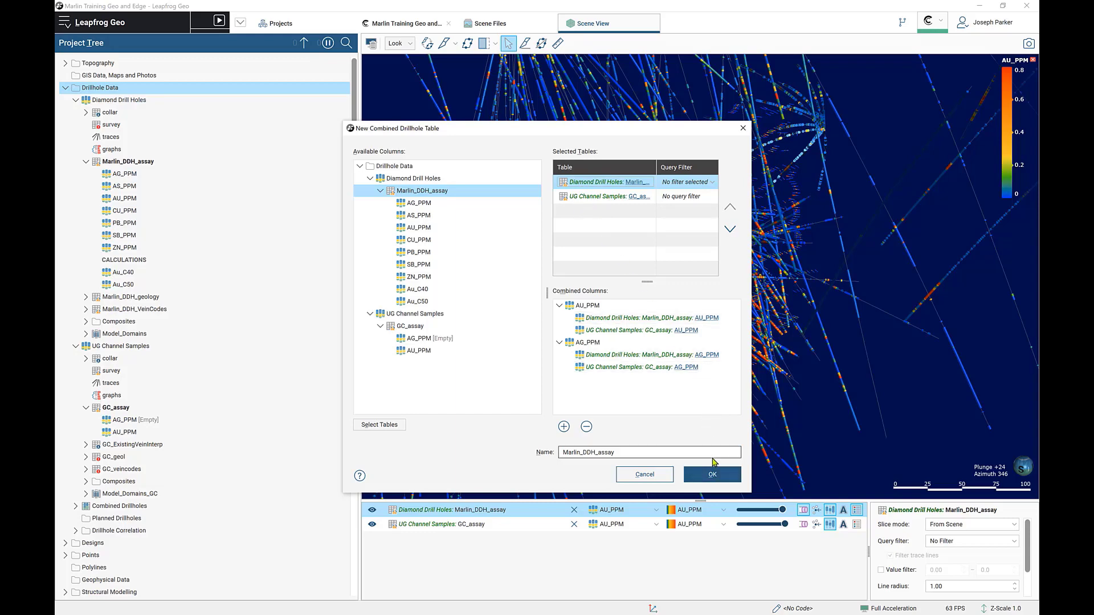
Step: Rename the combined table to Marlin_assay_combined
double_click(713, 454)
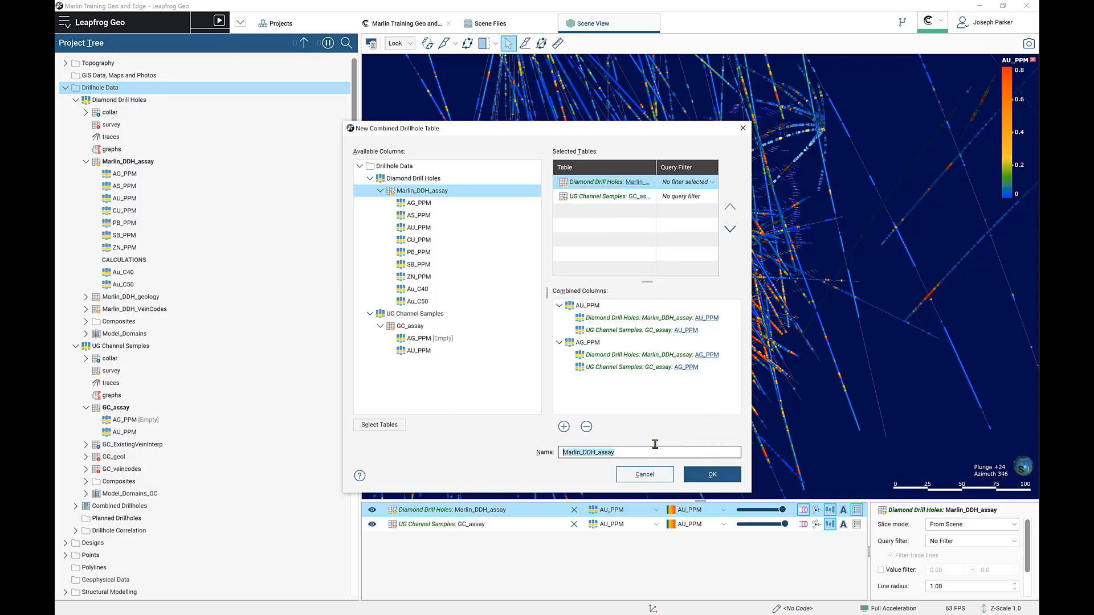
click(605, 454)
text(V)
key(BackSpace)
key(BackSpace)
text(_combined)
Step: Create the table and expand Marlin_assay_combined under Combined Drillholes
click(712, 475)
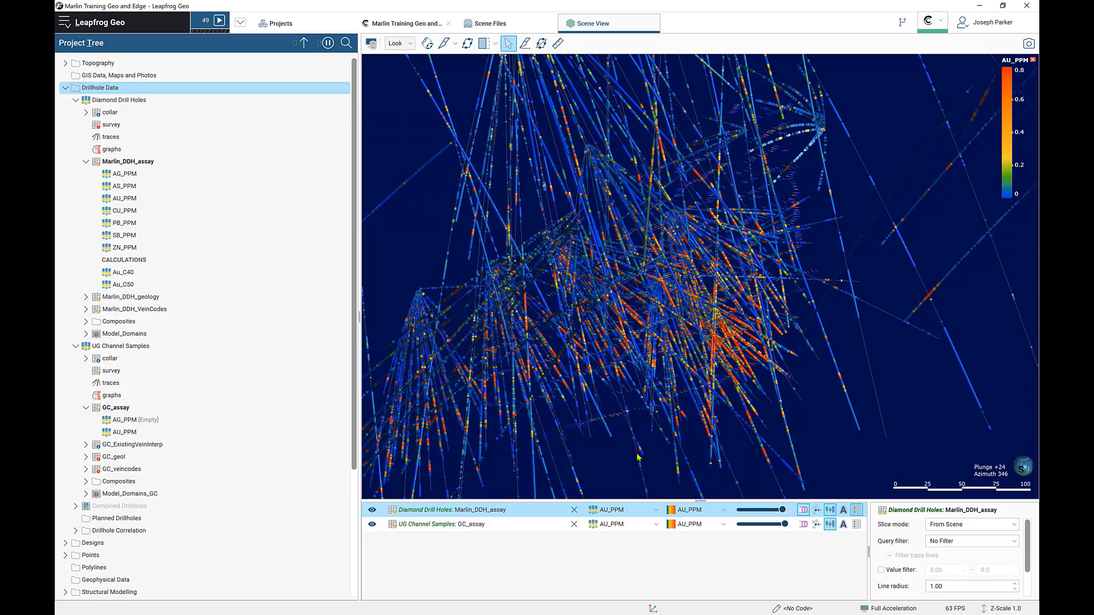
click(117, 509)
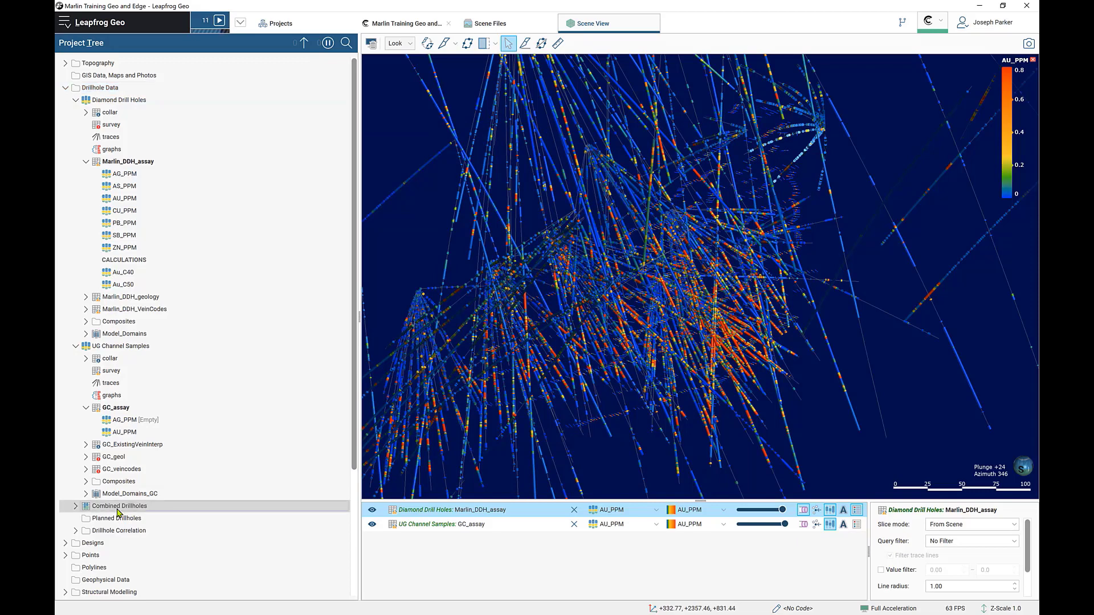
scroll(118, 512, down, 3)
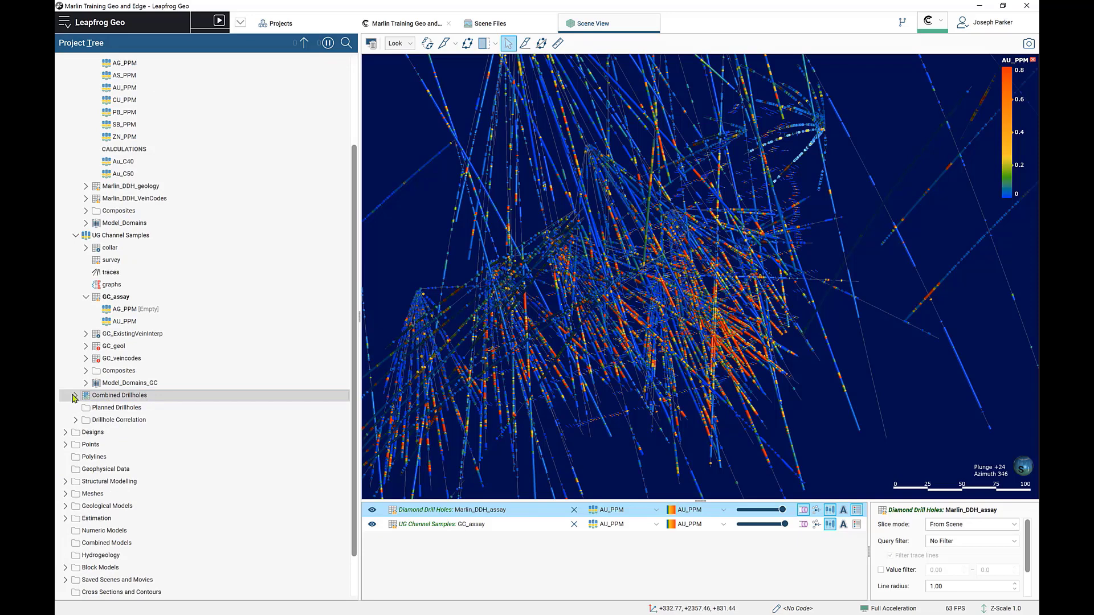
double_click(139, 397)
scroll(142, 400, down, 3)
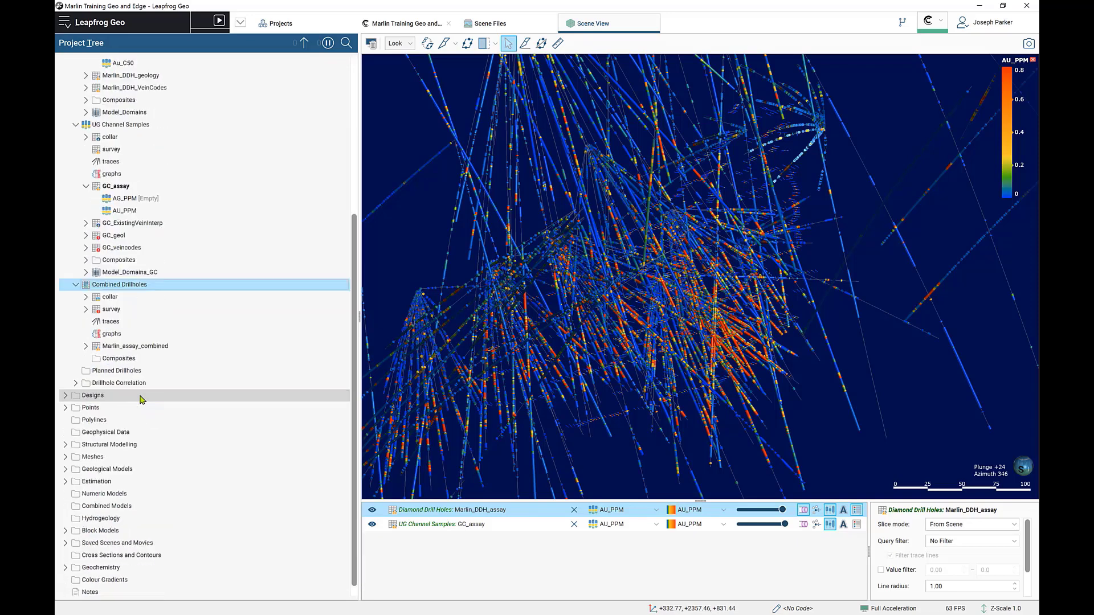
click(158, 353)
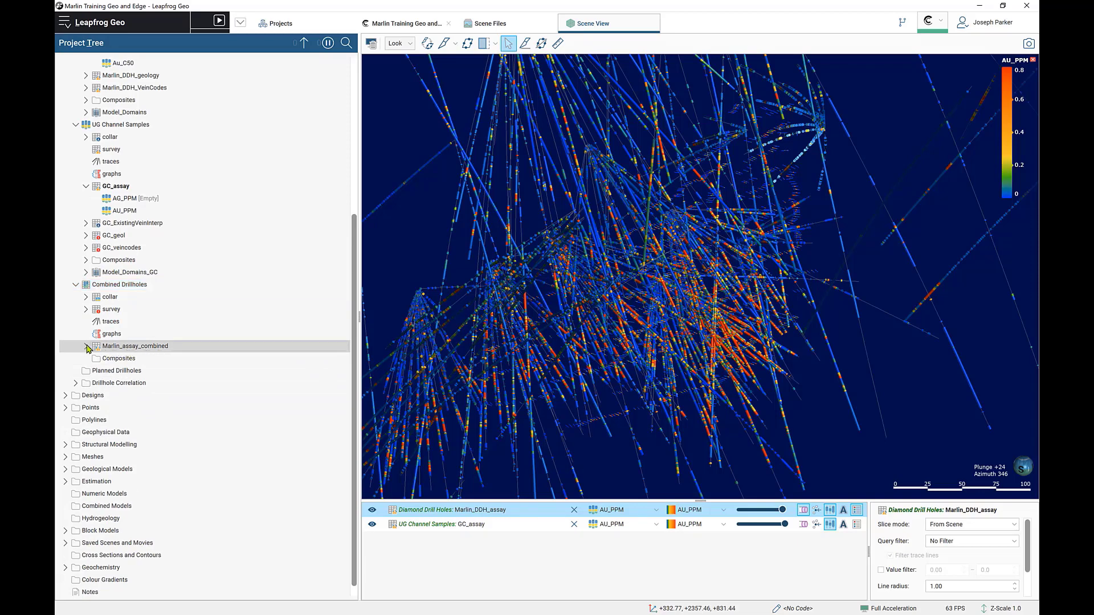
click(87, 346)
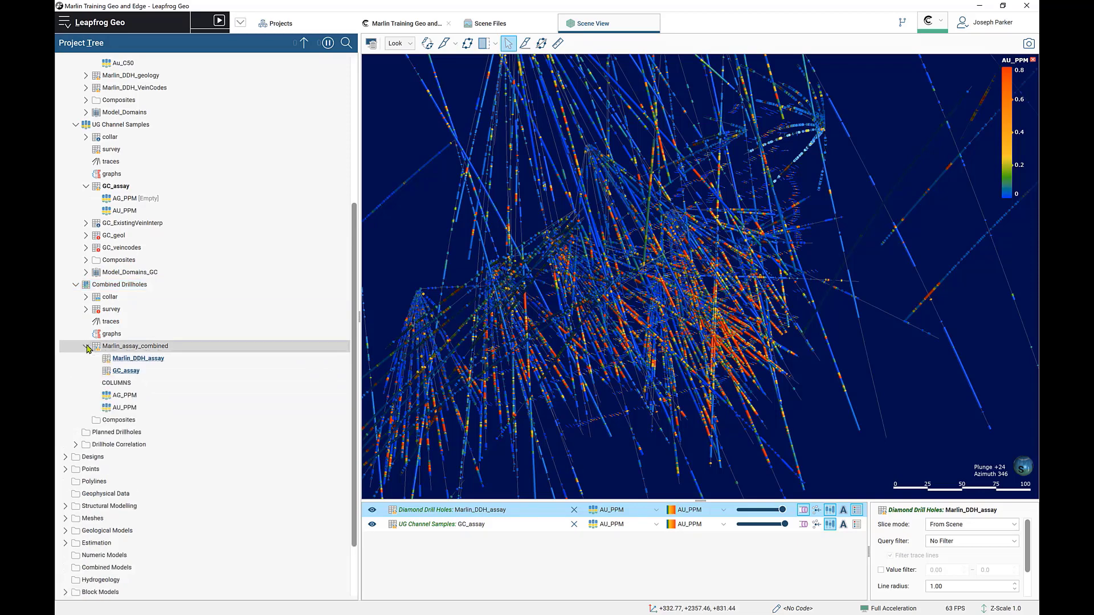
click(123, 351)
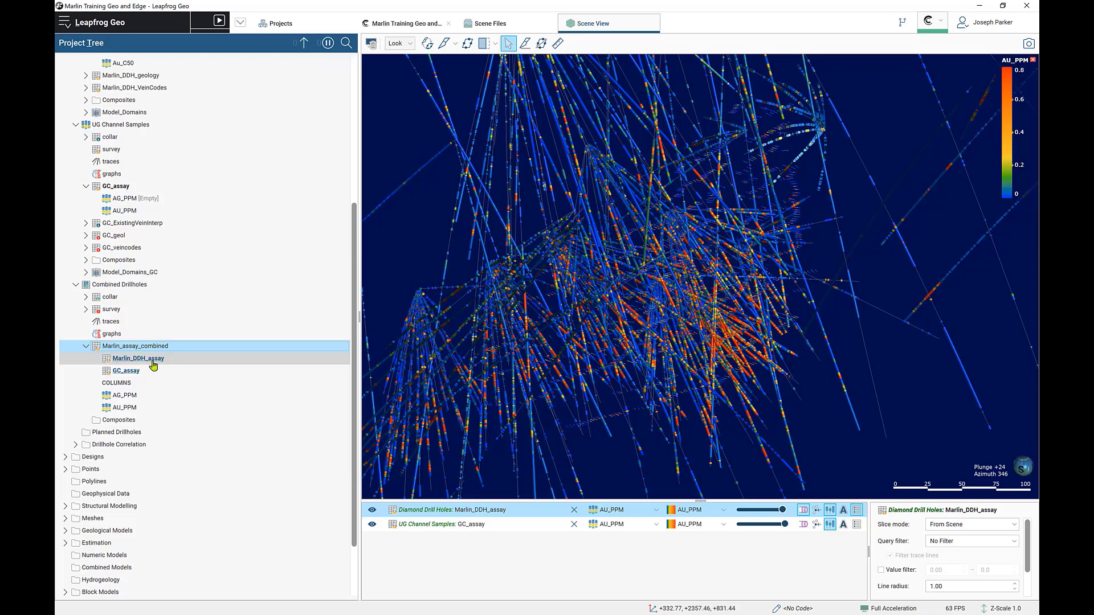
Step: Check the Marlin_DDH_assay and GC_assay source links, then select the combined AU_PPM column
click(128, 360)
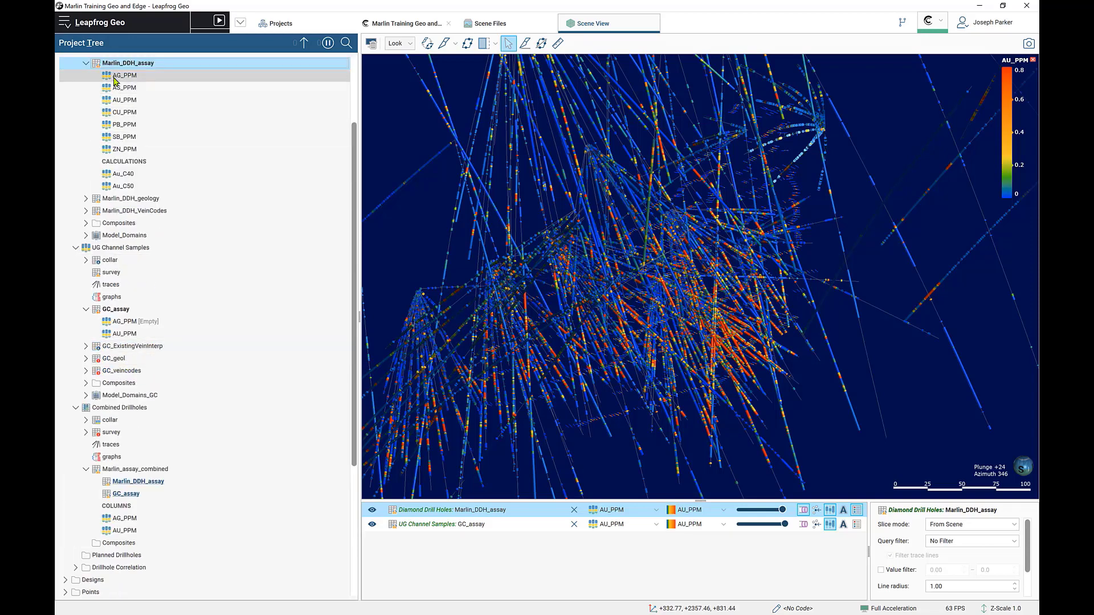
click(127, 495)
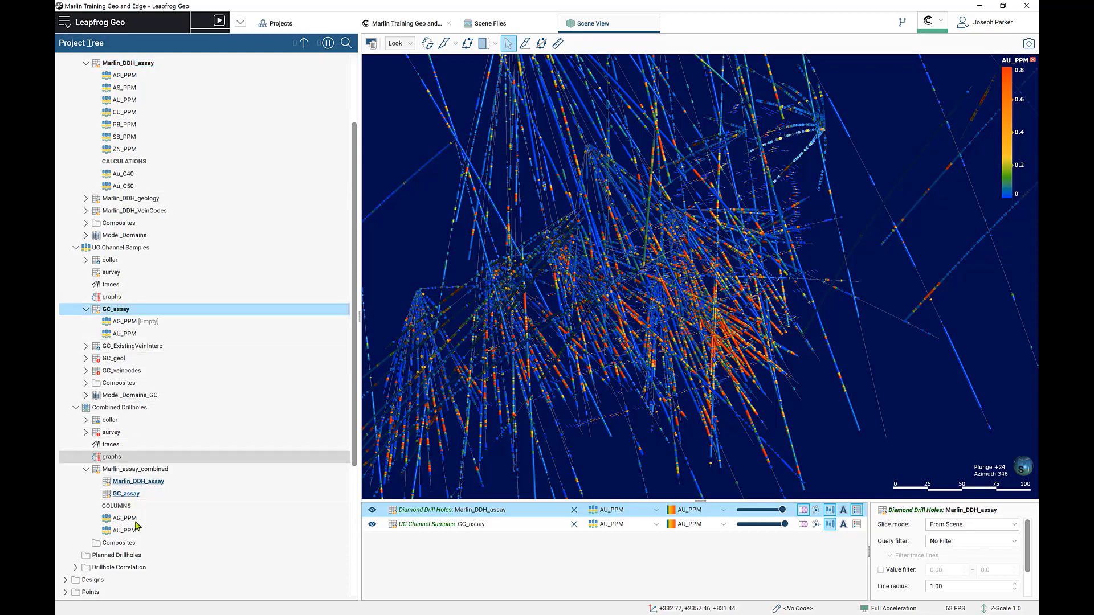
scroll(137, 525, down, 1)
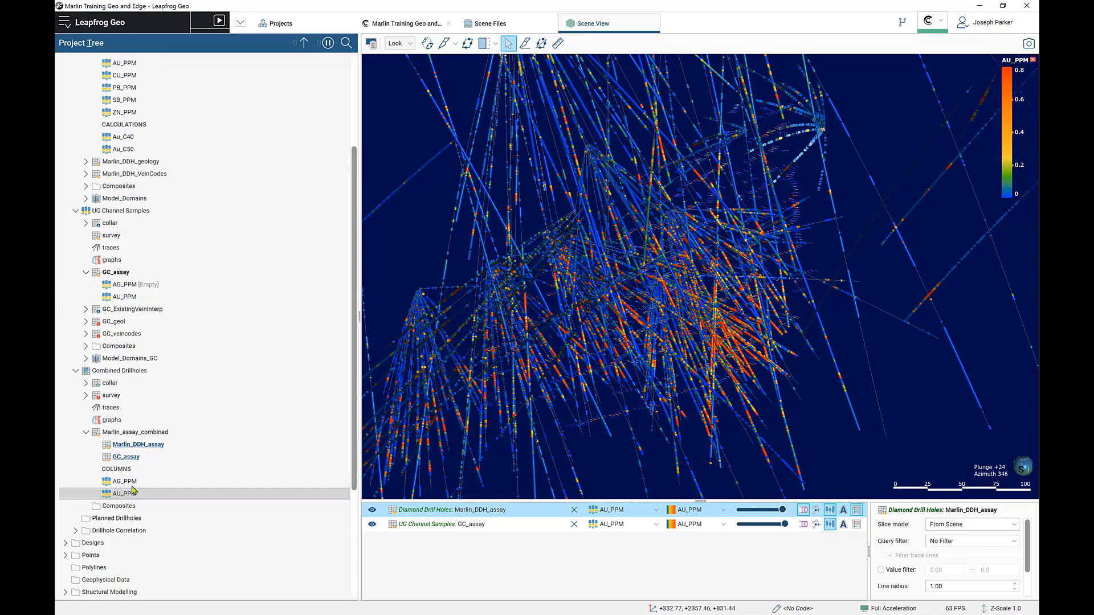
click(138, 494)
Step: Hide both separate assay layers and display Marlin_assay_combined AU_PPM traces in the scene
click(372, 510)
click(372, 524)
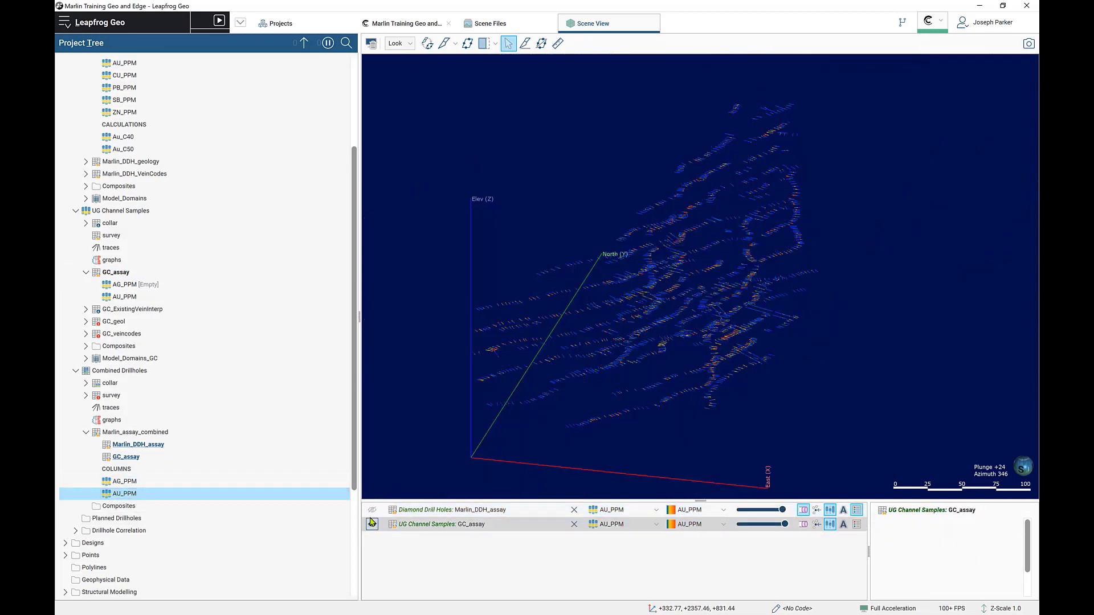
drag(141, 497, 576, 358)
drag(798, 371, 719, 386)
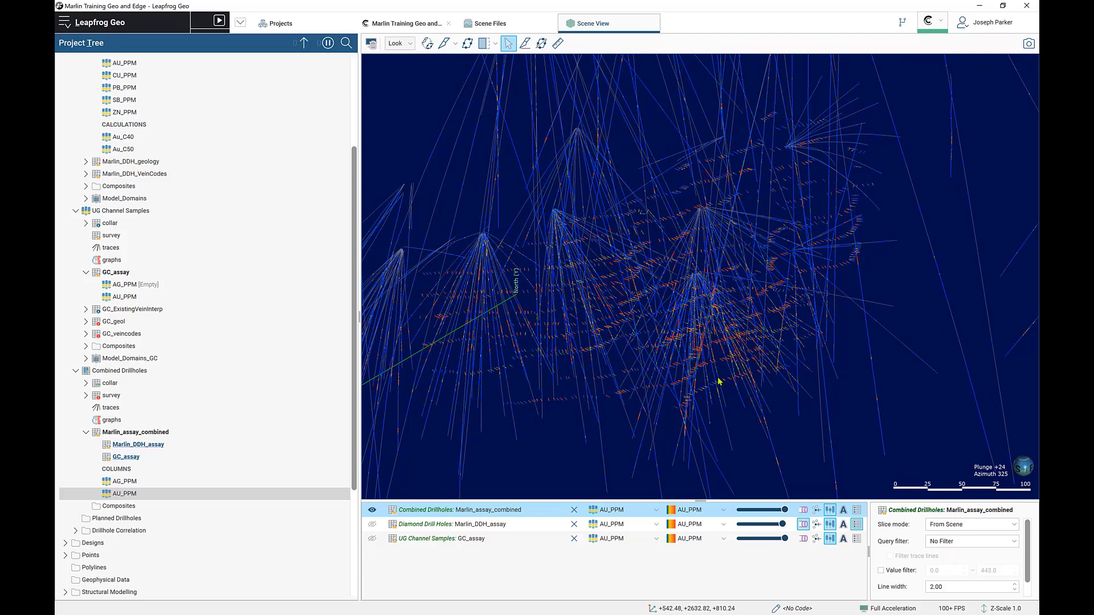
Step: Start a new combined Interval Values table from Marlin_DDH_geology and GC_geol
click(153, 373)
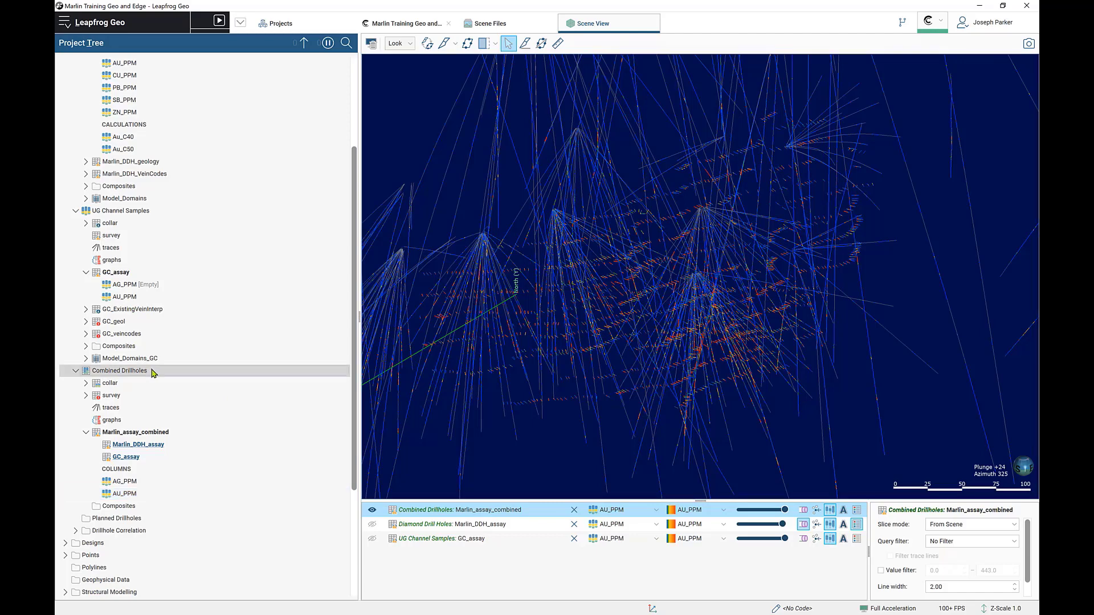
right_click(152, 373)
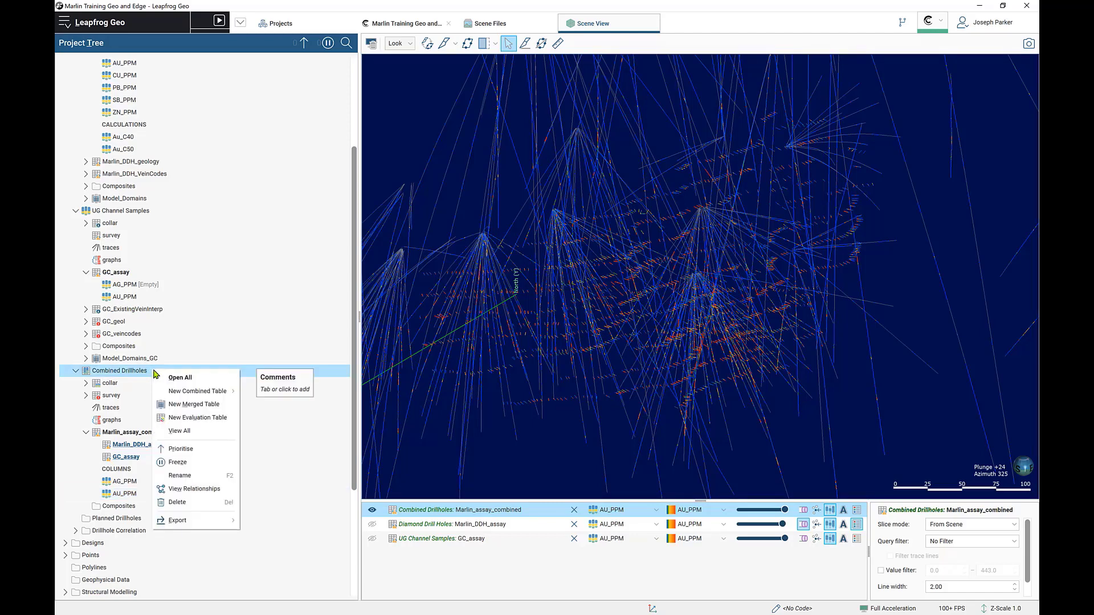
mouse_move(199, 392)
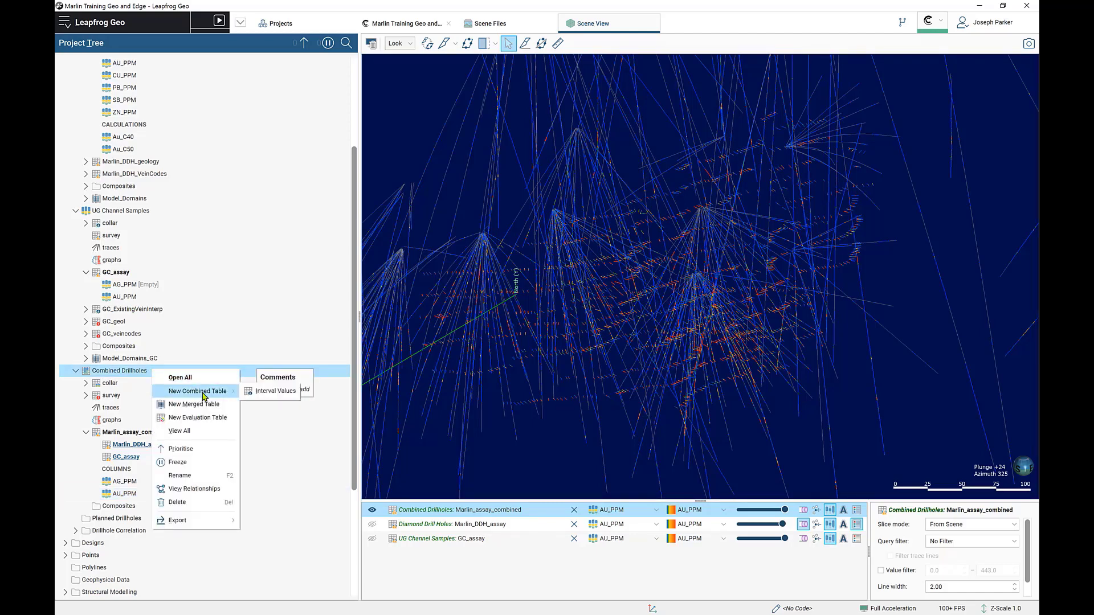
click(275, 392)
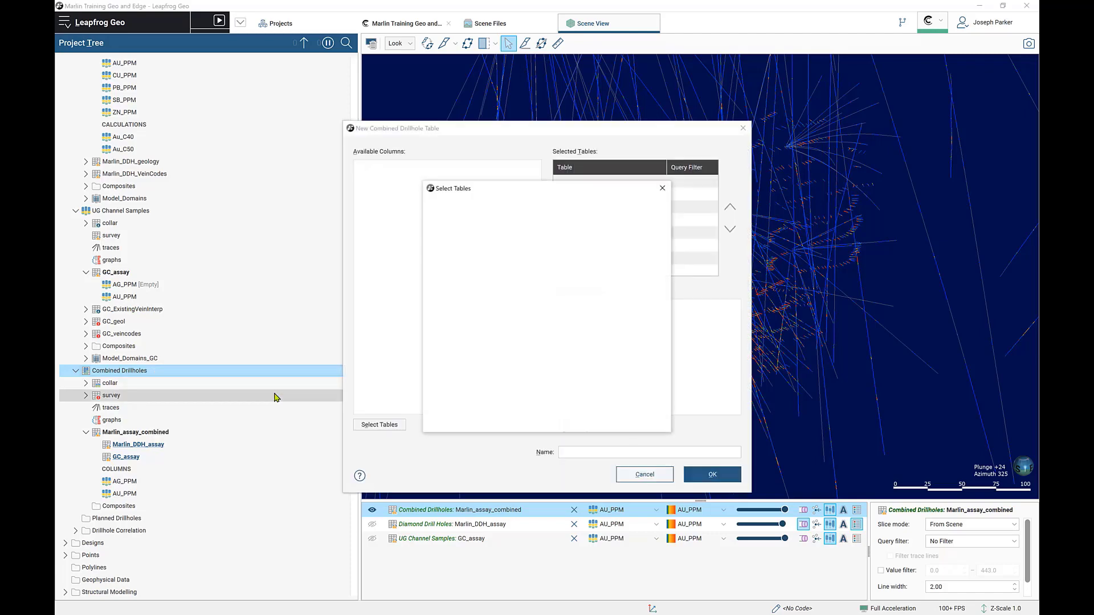
drag(671, 432, 875, 450)
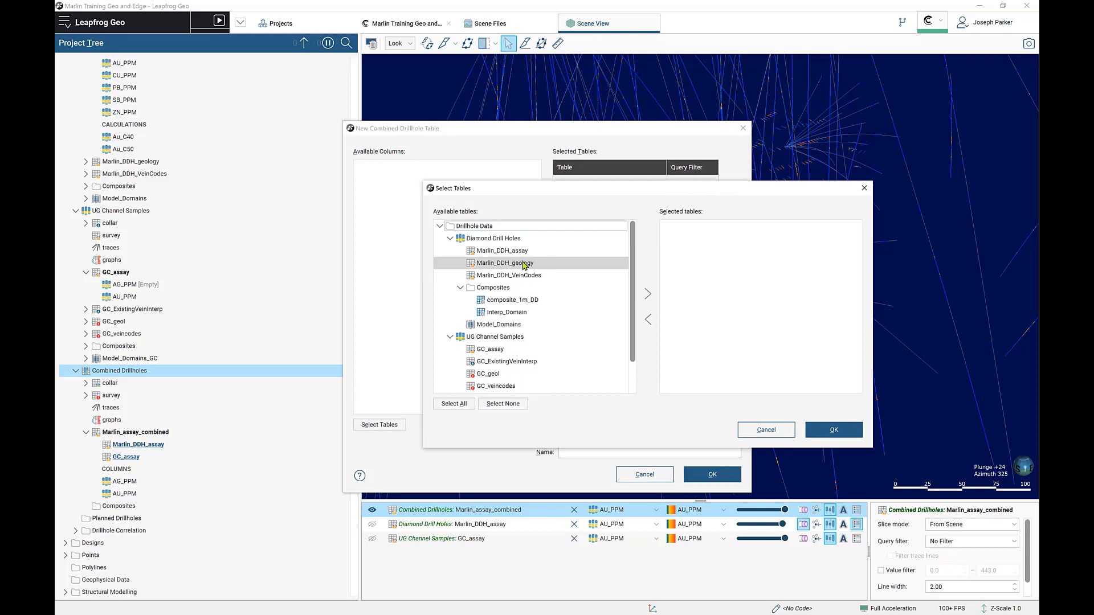
drag(523, 265, 762, 284)
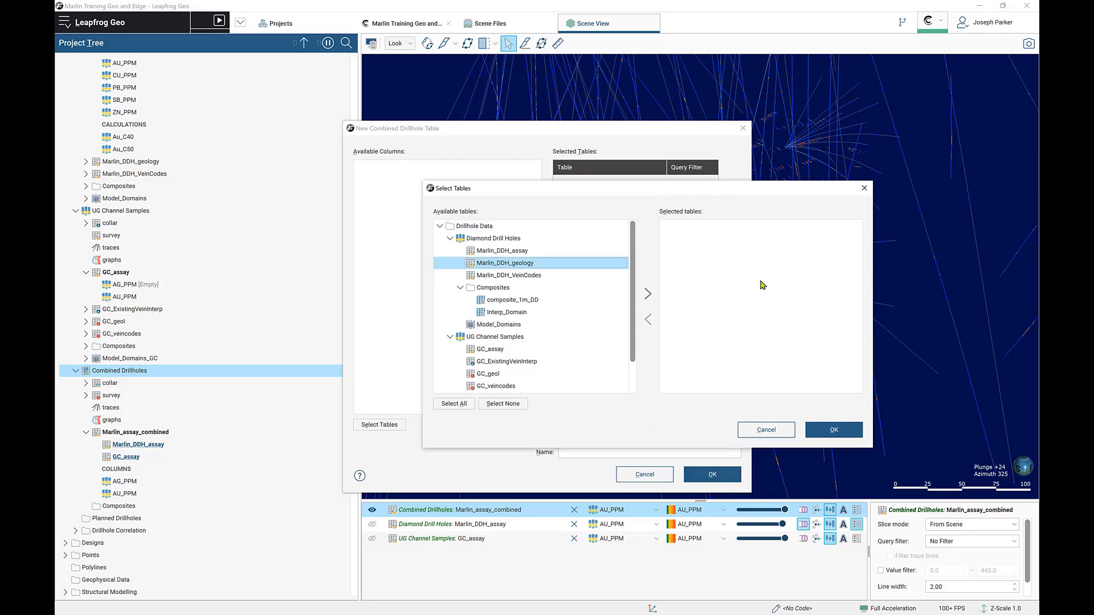
drag(491, 364, 719, 323)
click(835, 430)
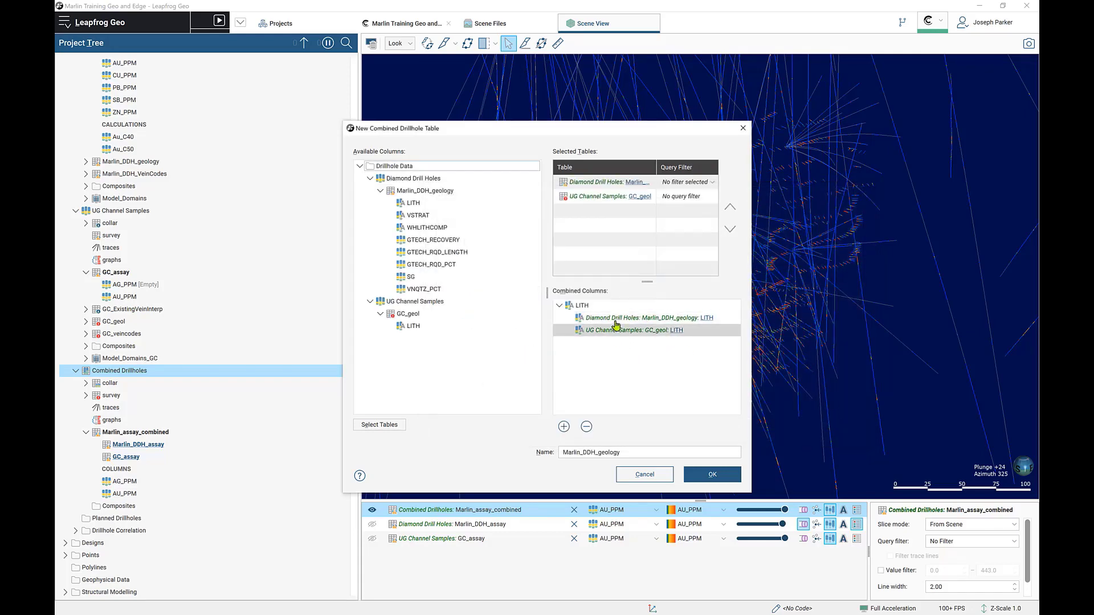
Step: Merge both tables' LITH columns and remove DDH from the table name
click(412, 326)
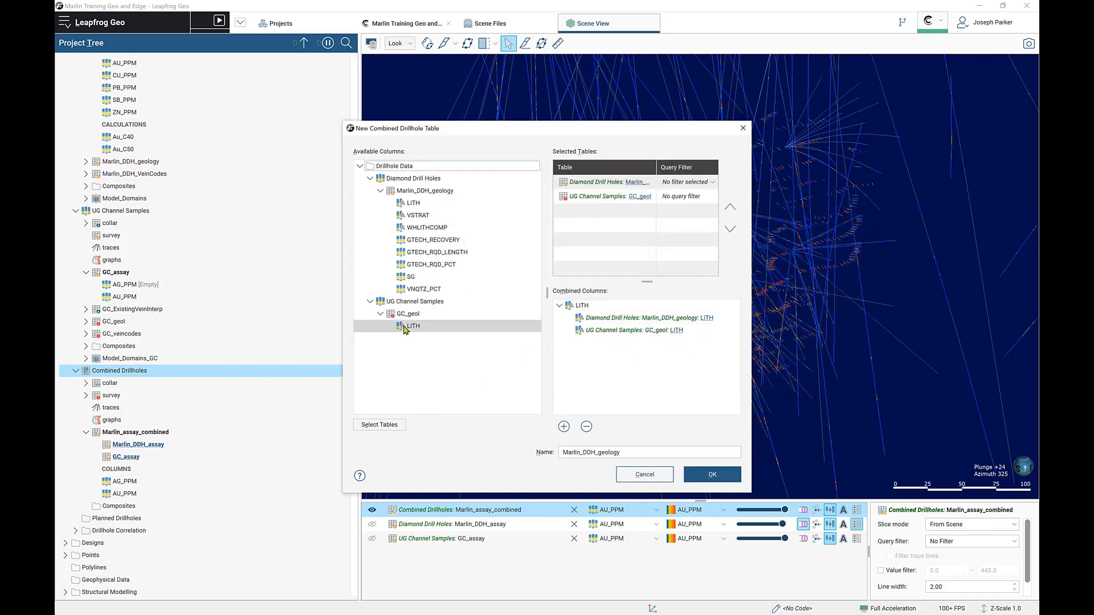
ctrl+click(413, 203)
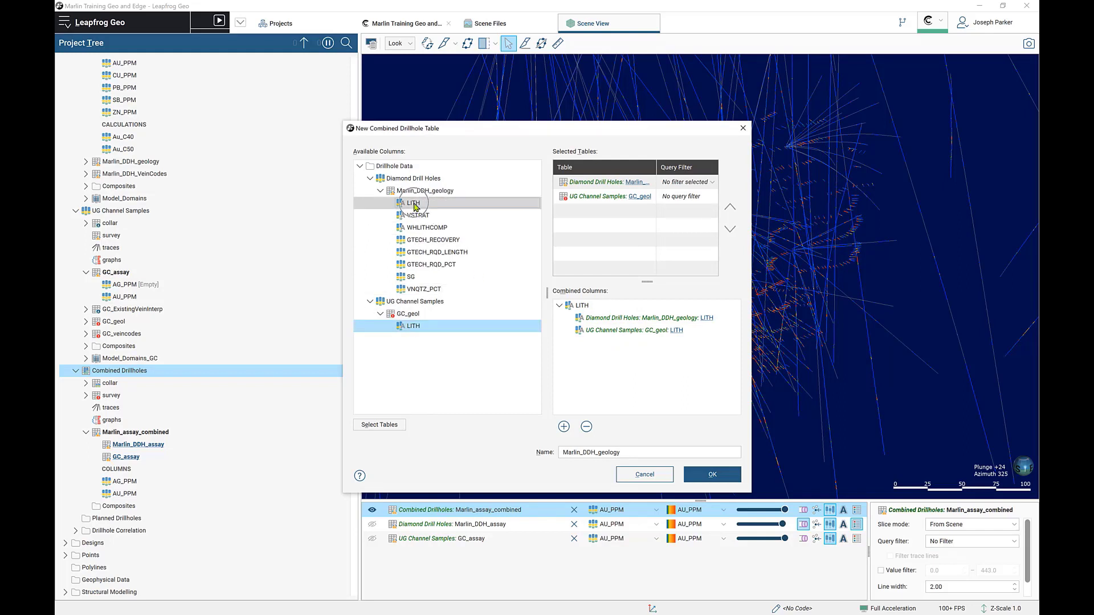
click(649, 450)
key(Left)
key(Left)
key(Left)
key(Left)
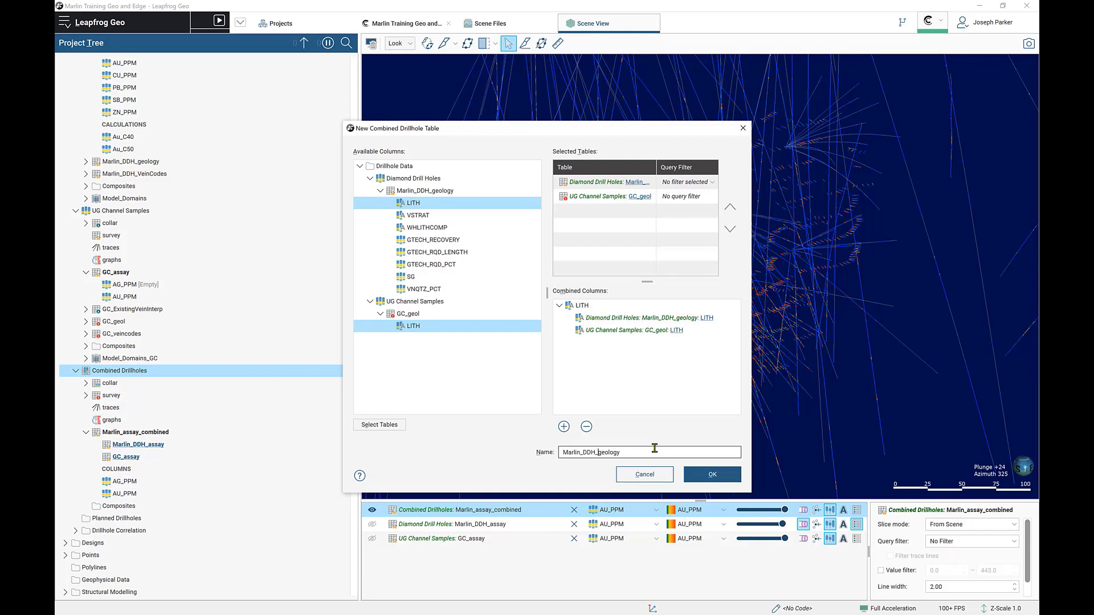
key(BackSpace)
key(BackSpace)
Step: Name the table Marlin_geology_combined, create it, and show its LITH column in the scene
text(_combined)
click(713, 476)
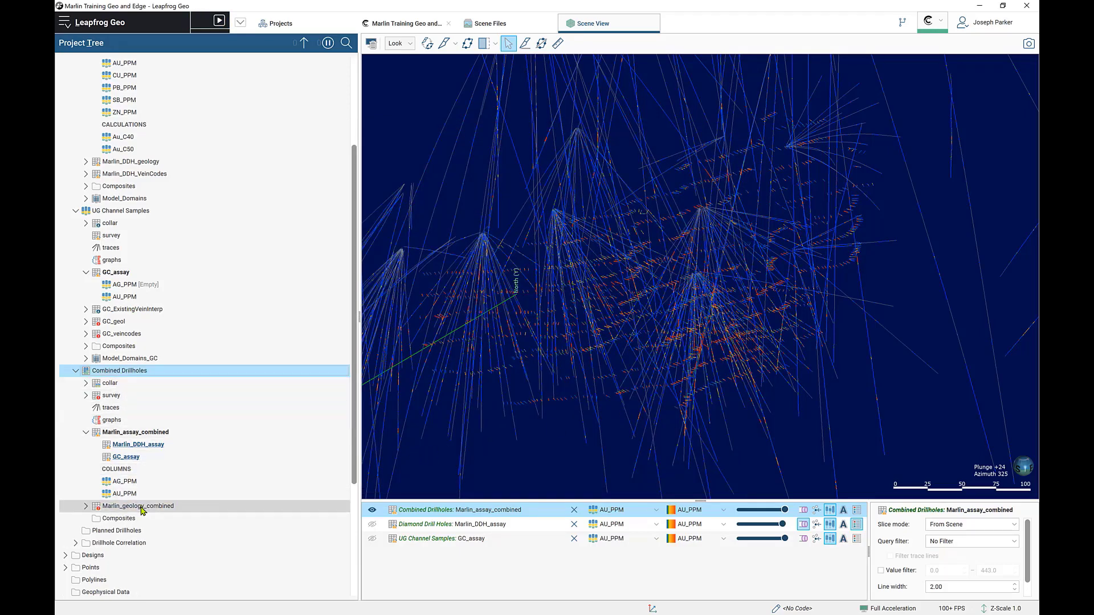
click(85, 507)
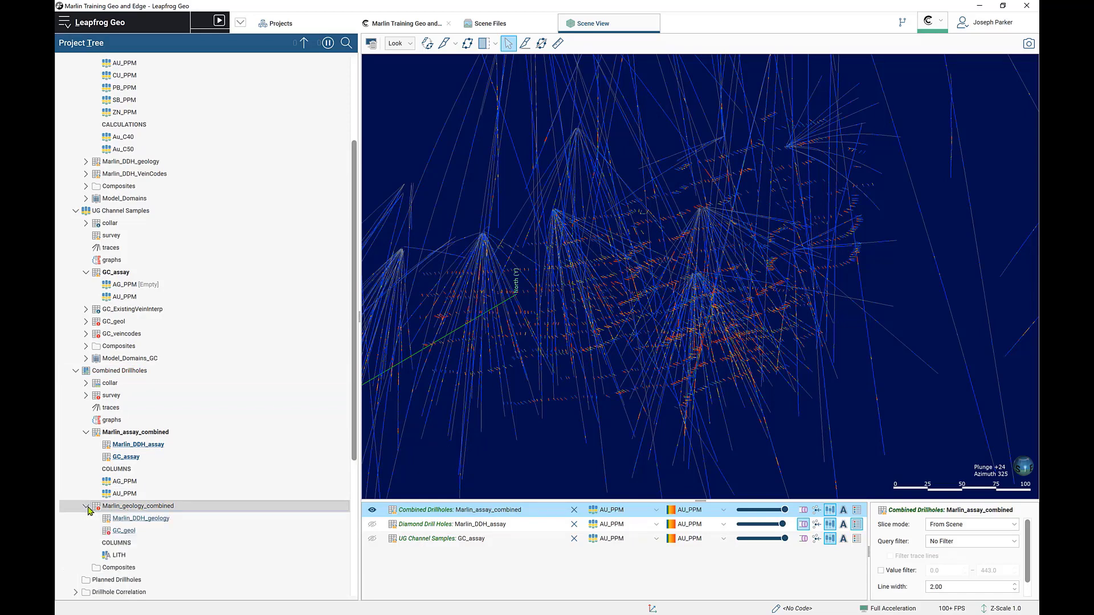
scroll(109, 496, down, 2)
drag(118, 482, 654, 378)
drag(744, 374, 684, 341)
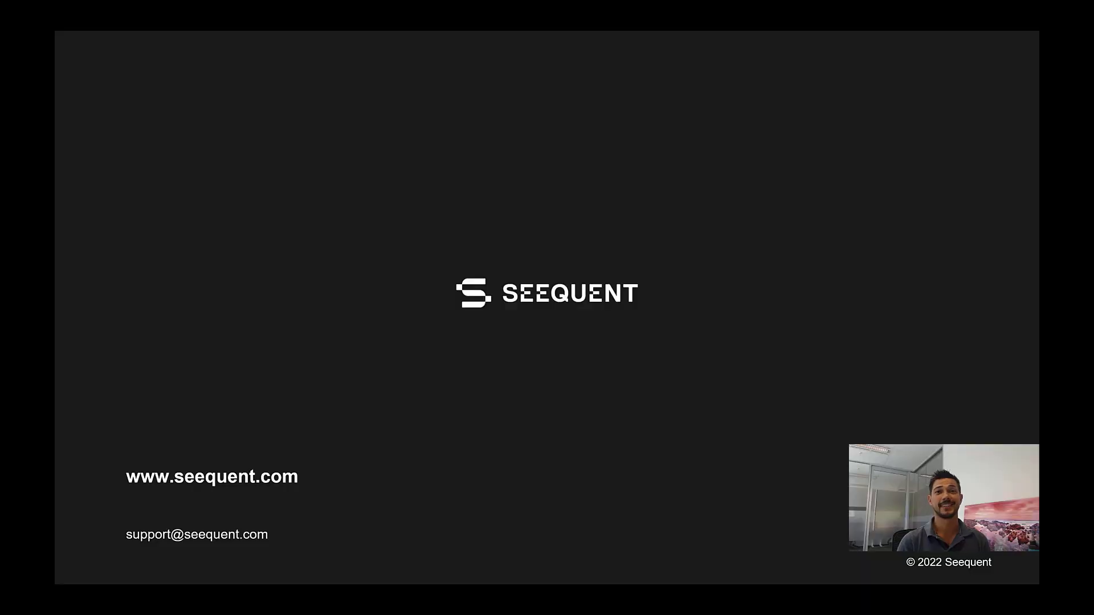